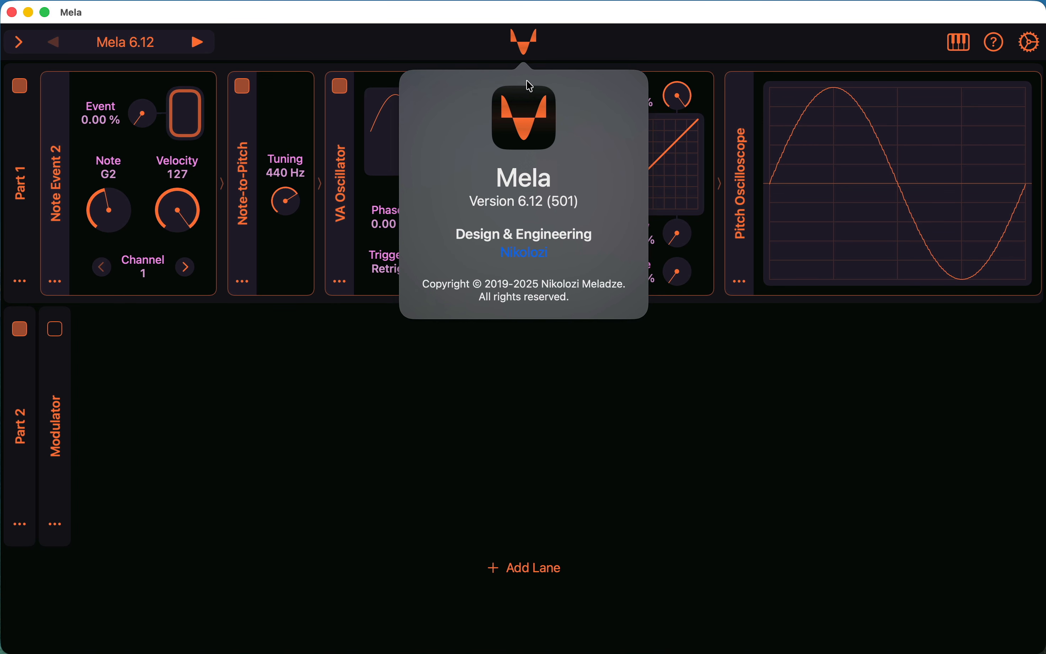
# Close the version information and examine the Part 1 module chain from the Note Event to the Audio Out module.
pyautogui.click(527, 385)
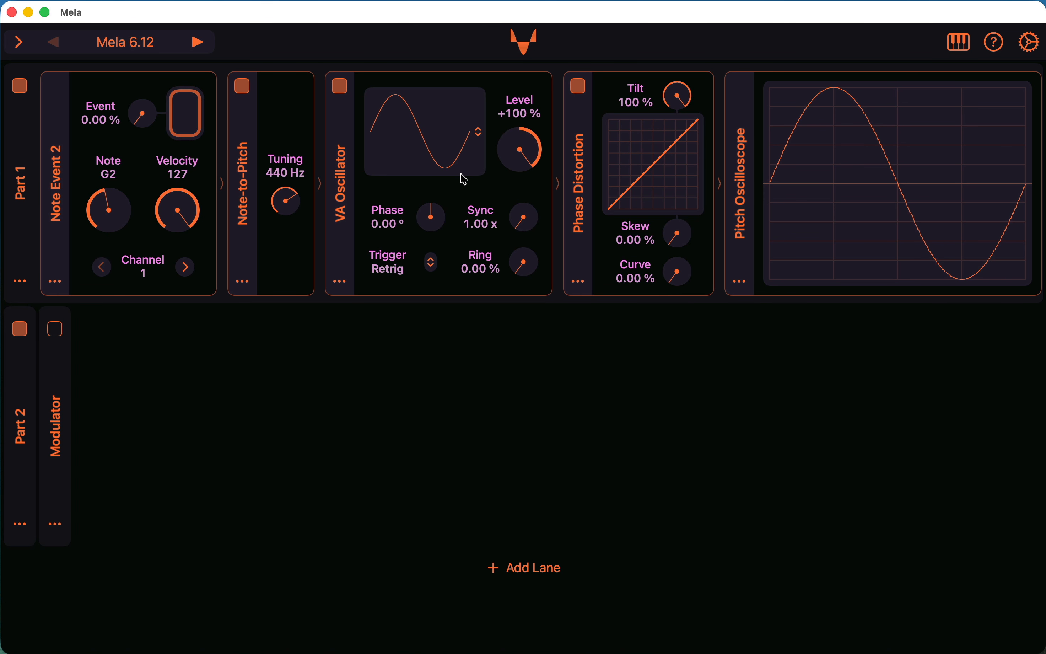
pyautogui.hscroll(2, 648, 231)
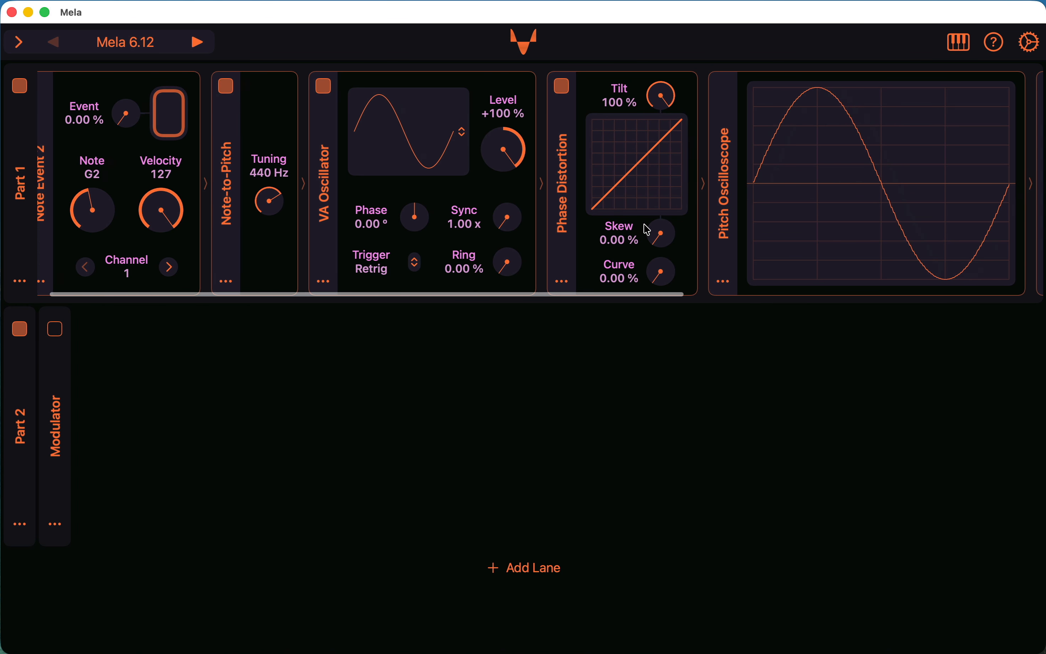
pyautogui.hscroll(10, 647, 231)
pyautogui.hscroll(-10, 647, 230)
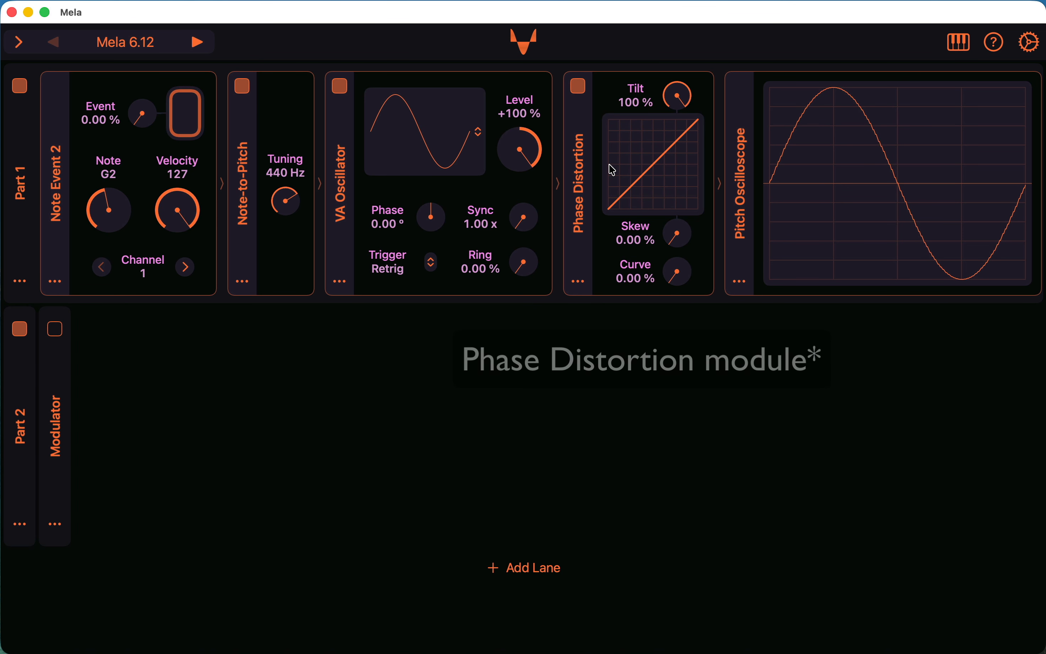
pyautogui.hscroll(5, 630, 169)
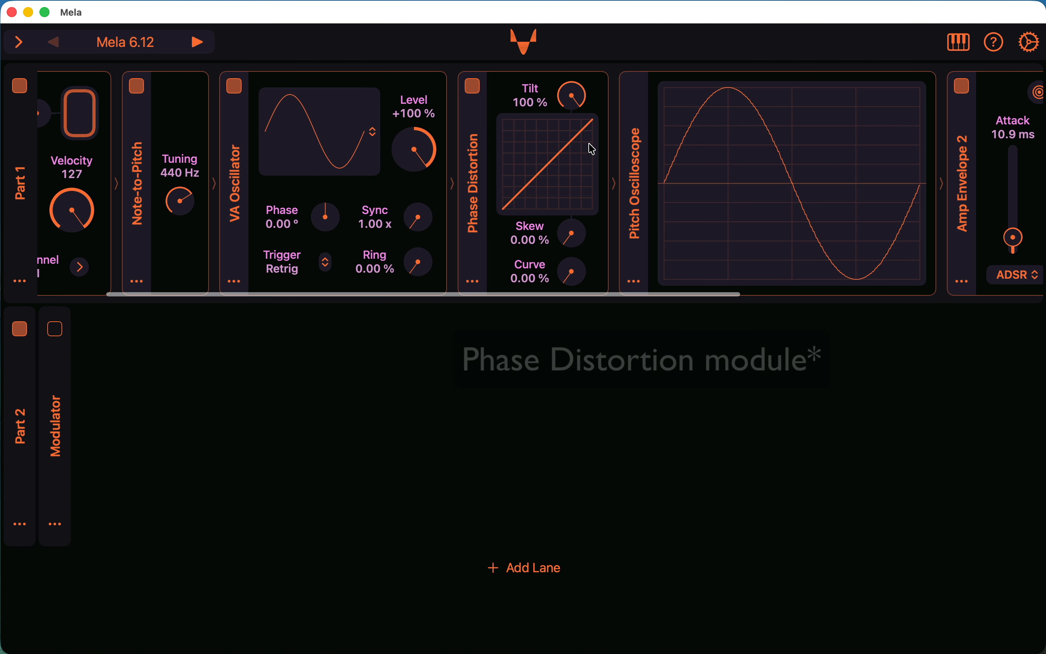
pyautogui.hscroll(7, 675, 126)
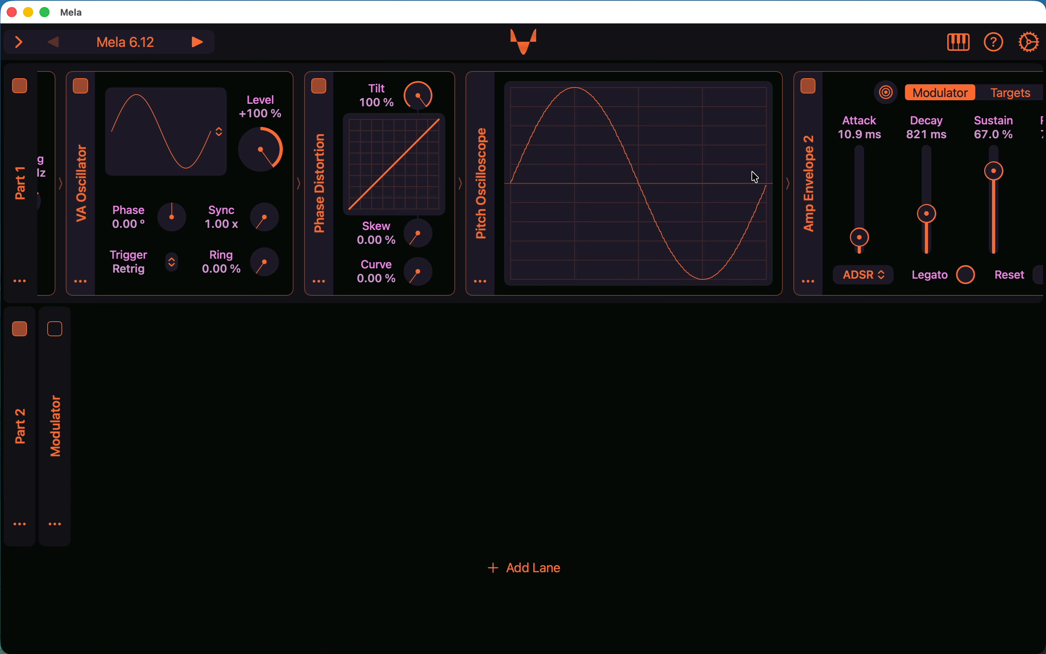
pyautogui.hscroll(15, 757, 177)
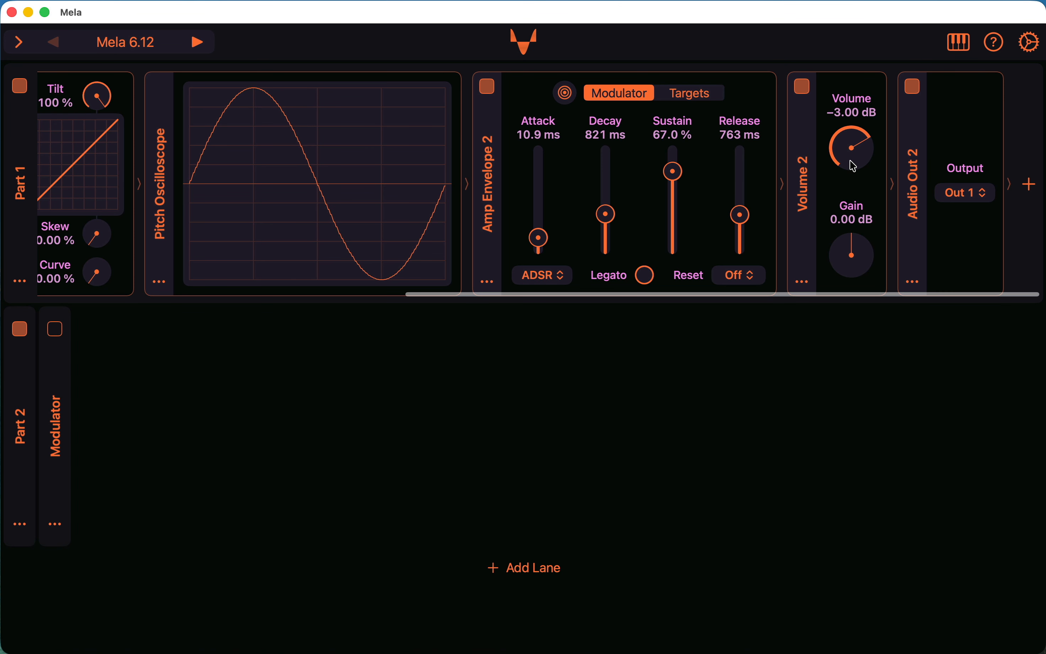
pyautogui.hscroll(-15, 623, 220)
pyautogui.hscroll(-12, 622, 219)
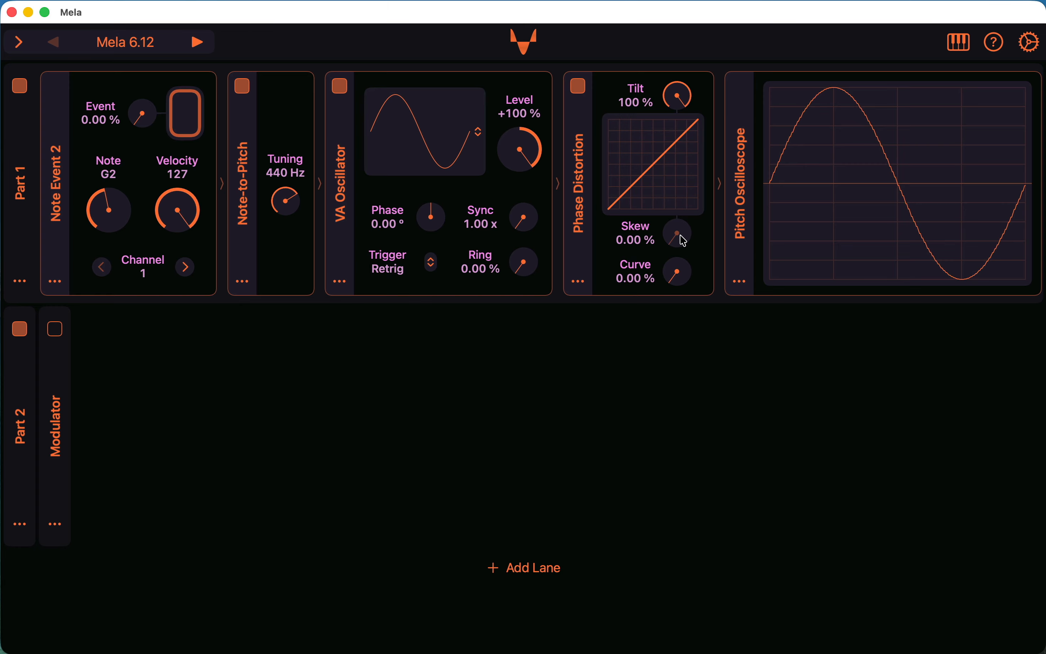
# Try the Phase Distortion module's Skew at 49.2 % and return it to 0 %.
pyautogui.moveTo(684, 241); pyautogui.dragTo(682, 180)
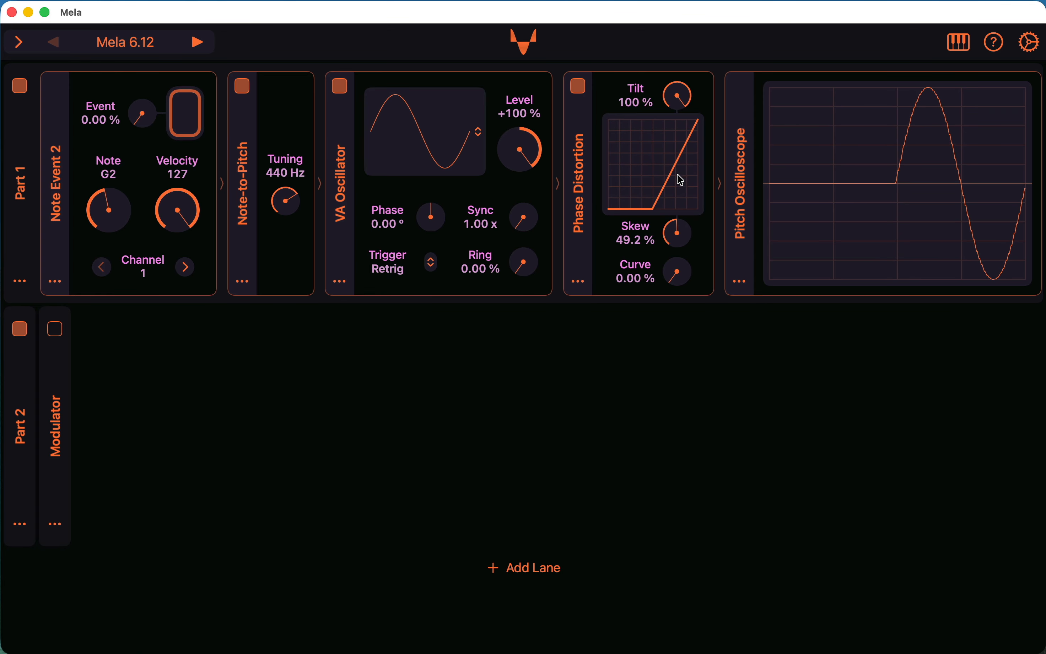
pyautogui.moveTo(673, 232); pyautogui.dragTo(669, 330)
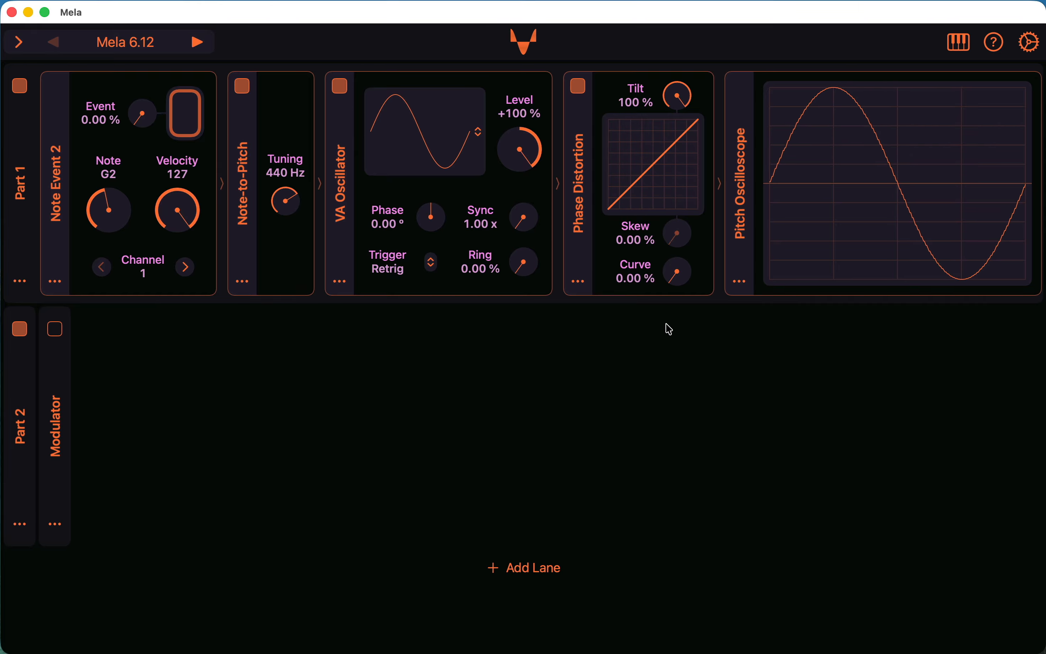
# Switch the VA Oscillator to Alternating Sine and audition its Shape between 100 % and 0 % with the G2 note.
pyautogui.click(466, 152)
pyautogui.click(474, 261)
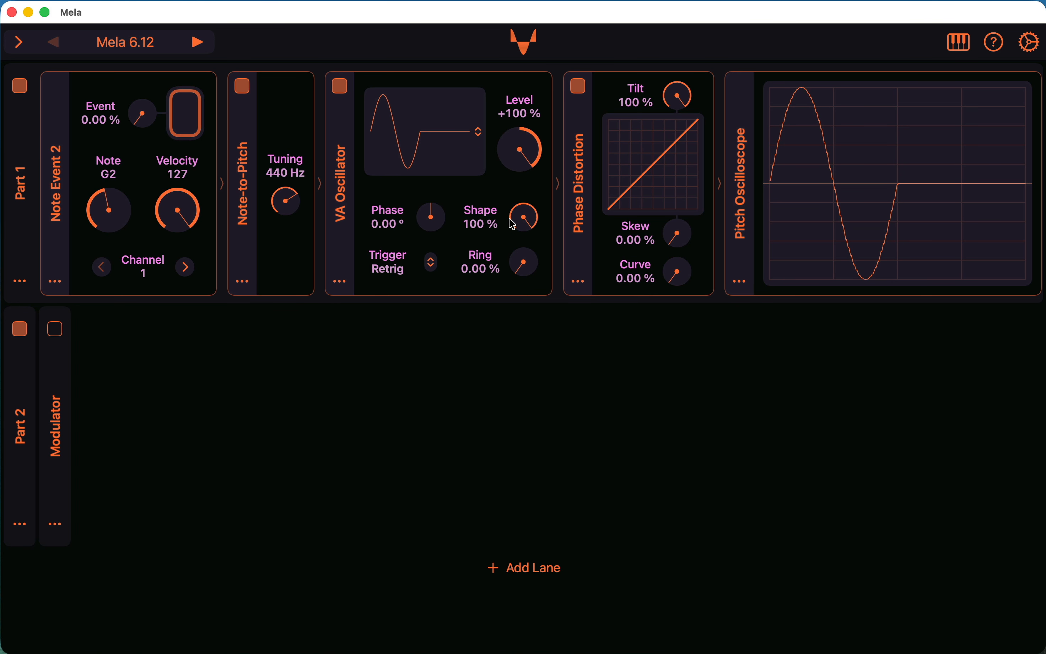
pyautogui.moveTo(525, 217); pyautogui.dragTo(483, 203)
pyautogui.click(202, 122)
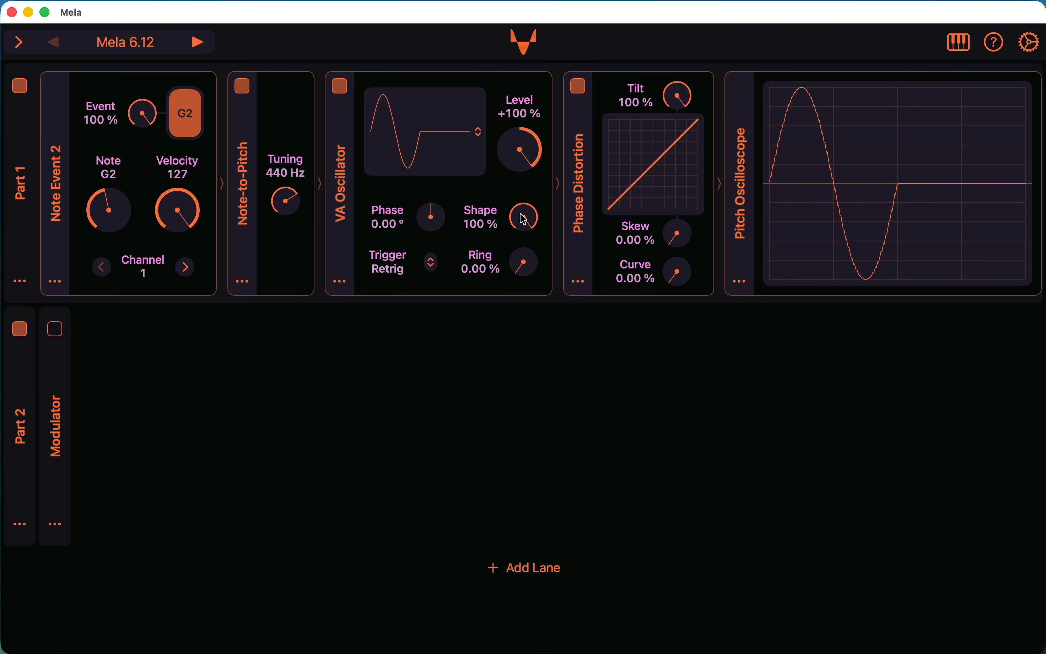
pyautogui.moveTo(523, 219); pyautogui.dragTo(500, 363)
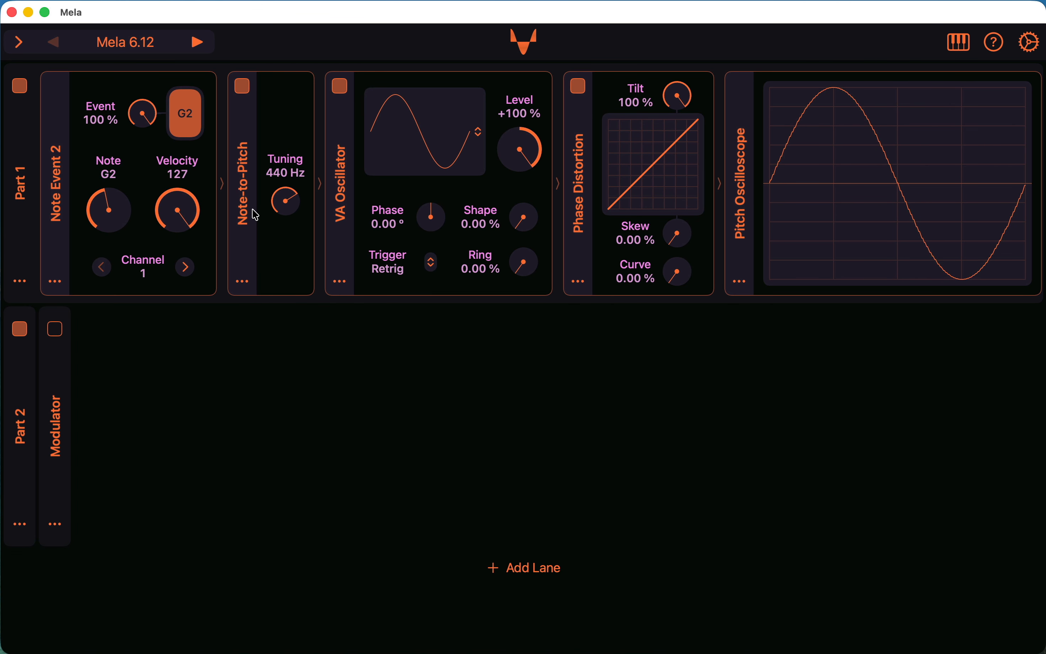
pyautogui.click(191, 128)
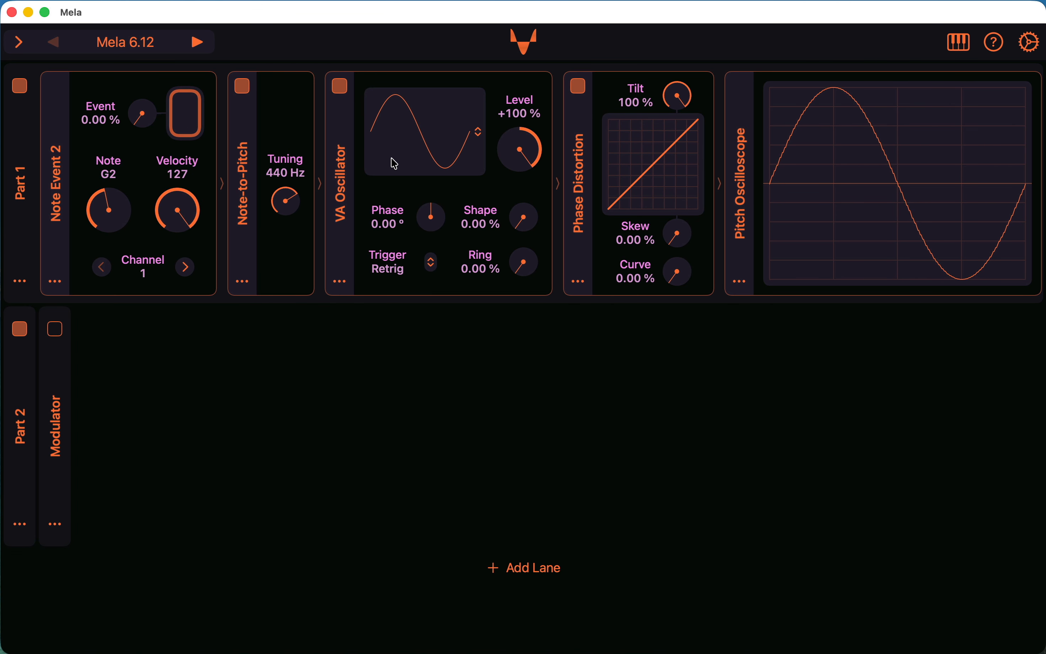
# Set the VA Oscillator waveform to Rectified Sine, try a Phase Distortion Skew of 47.1 %, and return the Skew to 0 %.
pyautogui.click(434, 141)
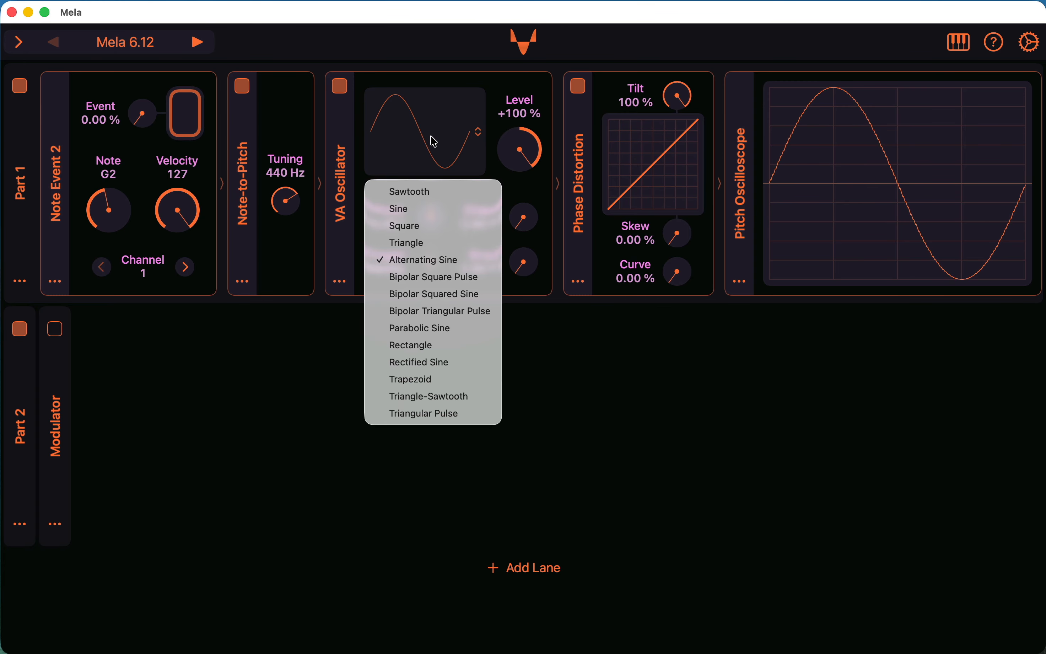
pyautogui.click(463, 364)
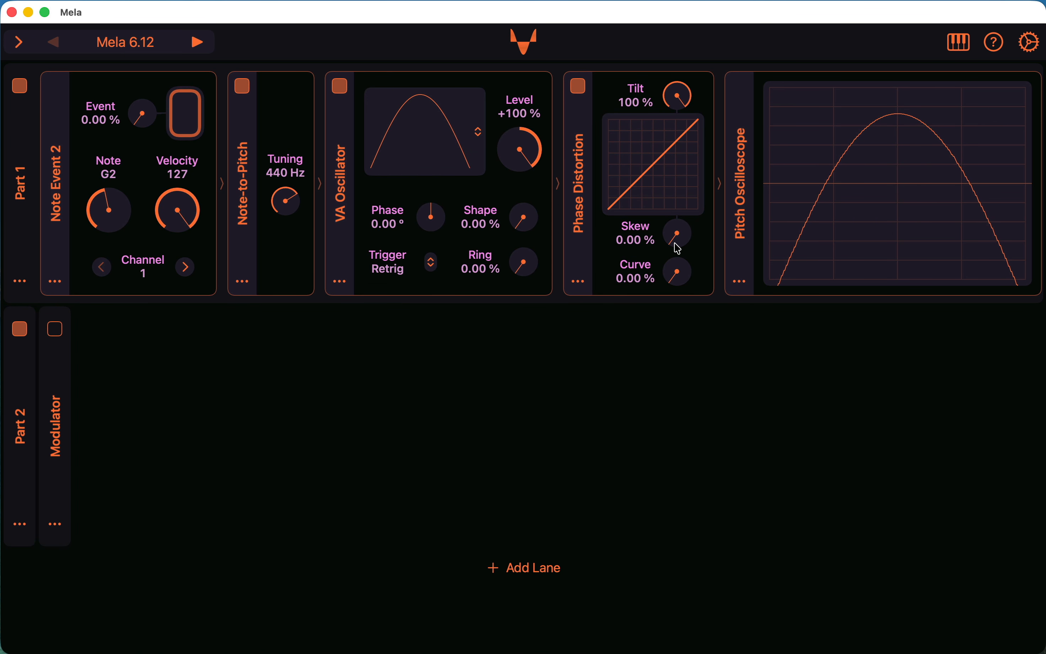
pyautogui.moveTo(679, 248); pyautogui.dragTo(673, 188)
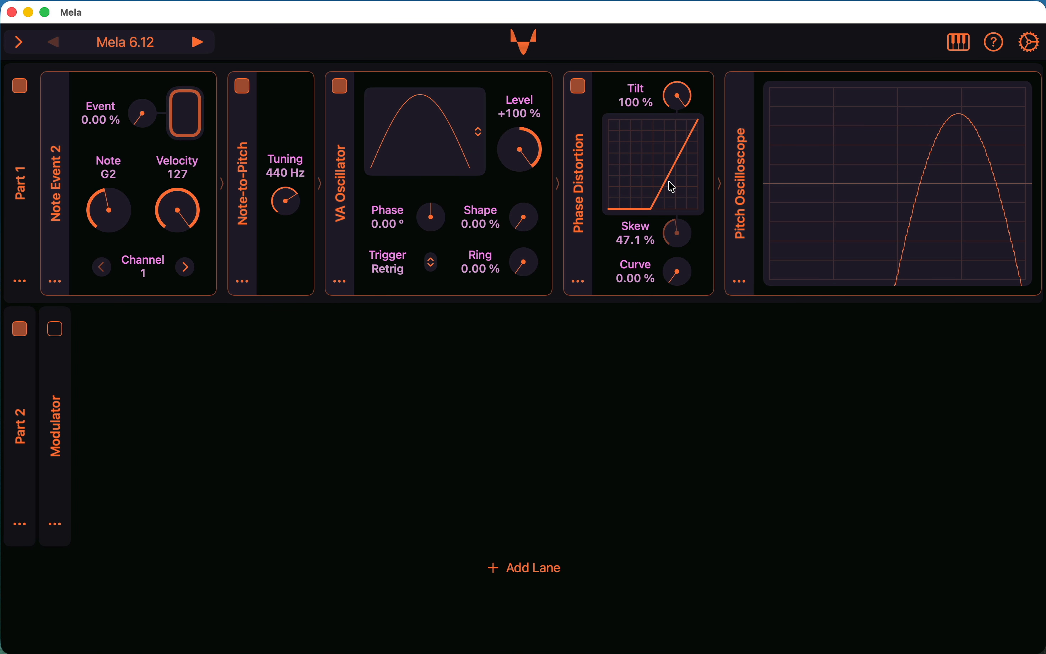
pyautogui.moveTo(675, 232); pyautogui.dragTo(690, 351)
# Audition the Rectified Sine with the G2 note while varying its Shape and toggling the VA Oscillator off and on.
pyautogui.click(466, 155)
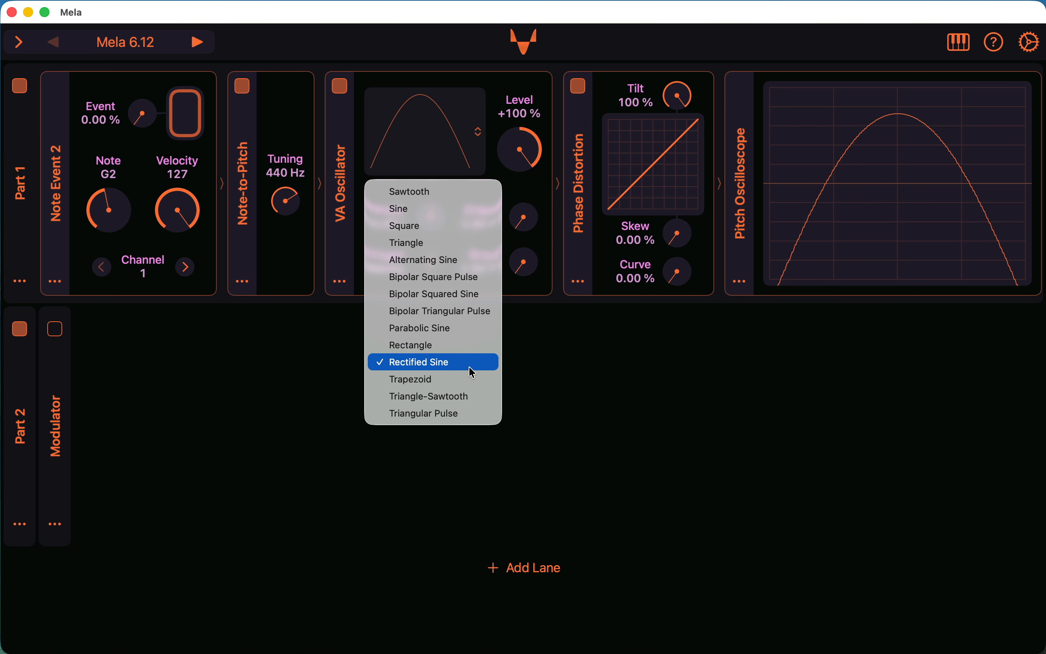
pyautogui.click(545, 359)
pyautogui.moveTo(525, 227); pyautogui.dragTo(528, 255)
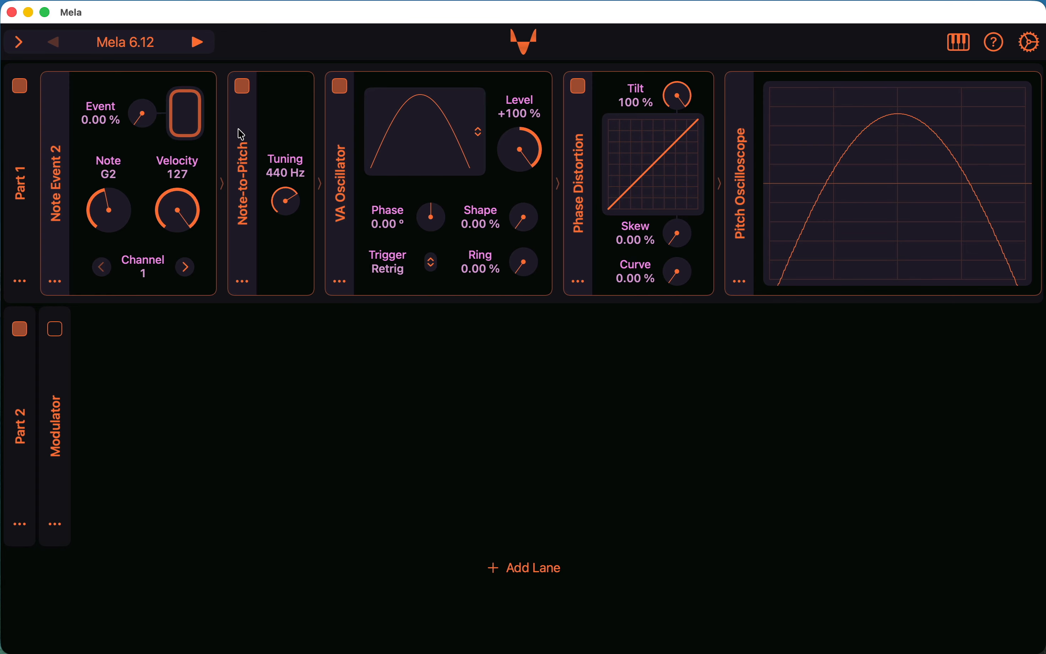
pyautogui.click(187, 122)
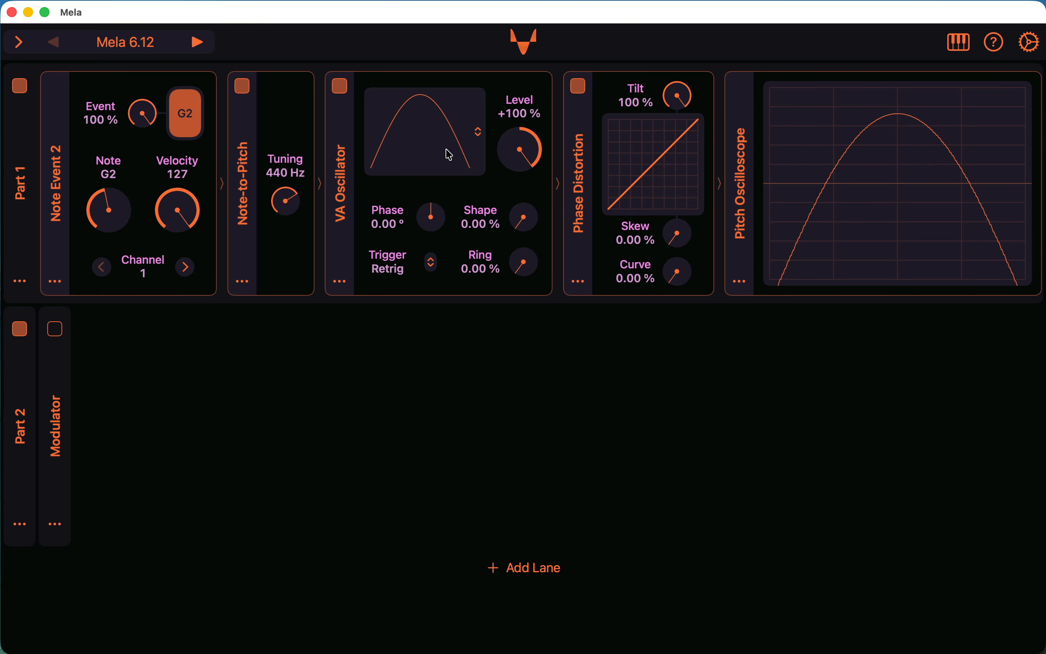
pyautogui.moveTo(529, 227); pyautogui.dragTo(518, 251)
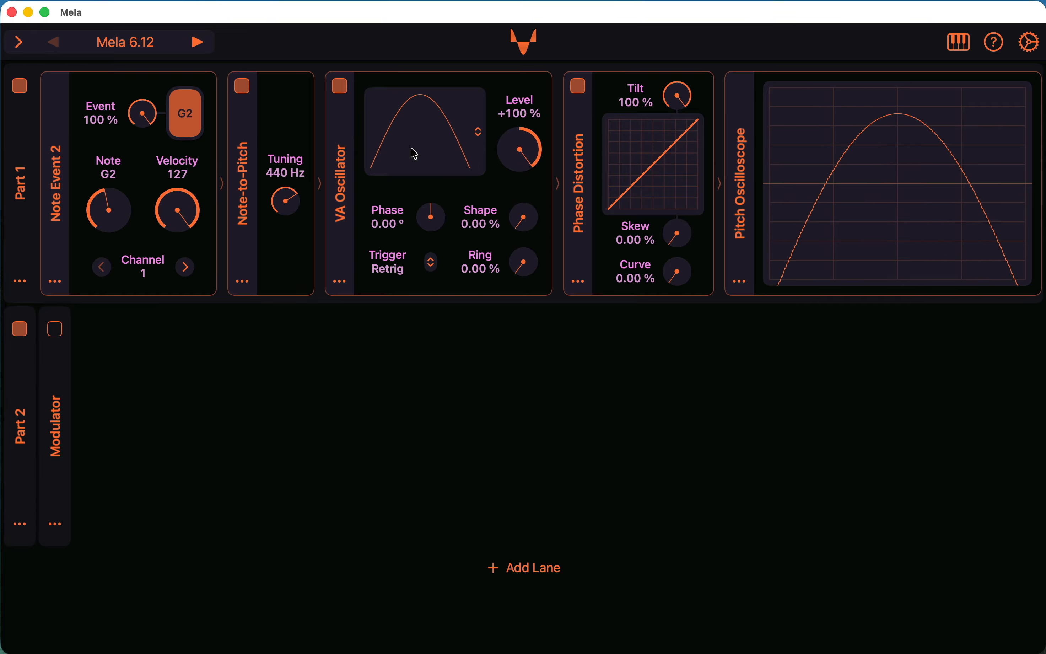
pyautogui.click(339, 86)
pyautogui.click(340, 86)
pyautogui.click(188, 119)
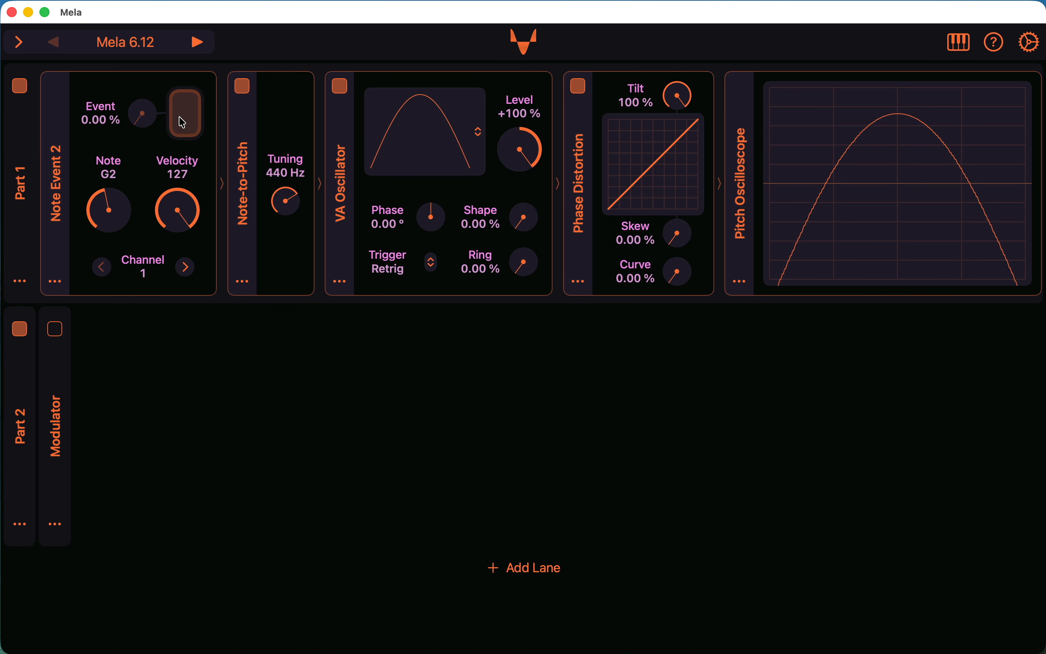
pyautogui.moveTo(524, 233); pyautogui.dragTo(524, 123)
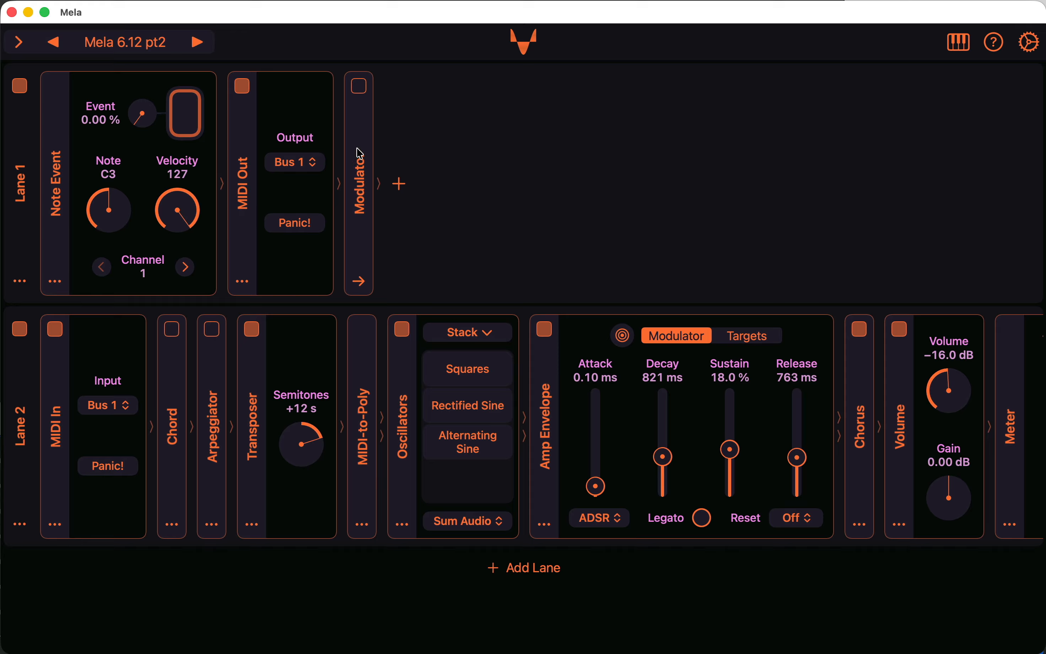
# Look into the Modulator group in Lane 1 and examine the Lane 2 module chain as far as the Audio Out.
pyautogui.click(362, 161)
pyautogui.click(361, 164)
pyautogui.hscroll(3, 930, 422)
pyautogui.hscroll(1, 930, 421)
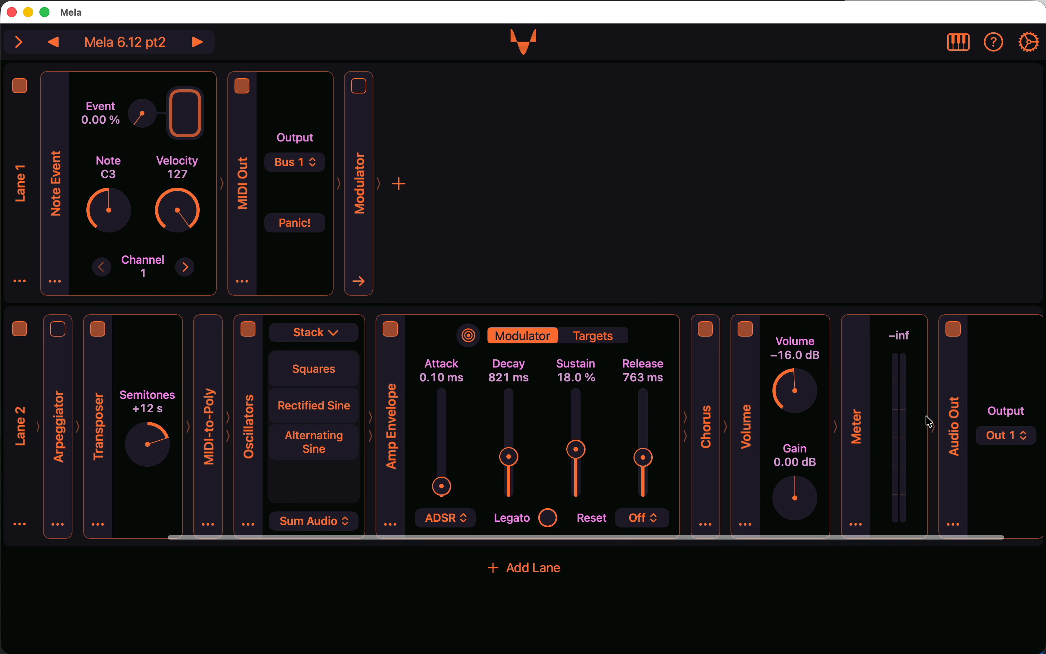
pyautogui.hscroll(-3, 874, 419)
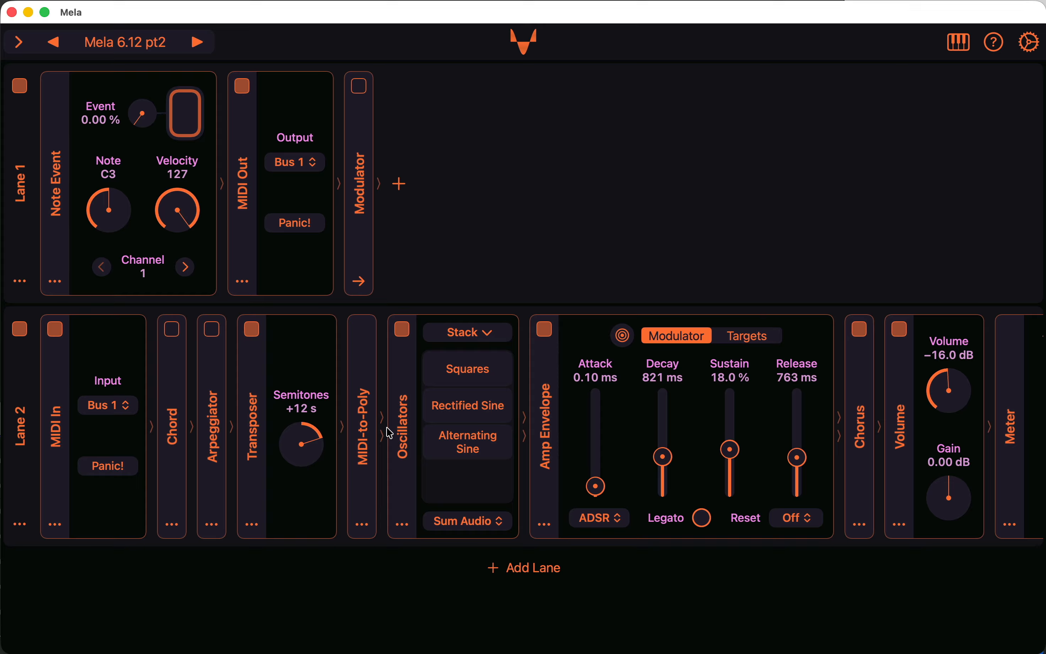
# Delete the Transposer module from Lane 2 while the C3 note plays, and stop the note.
pyautogui.click(185, 111)
pyautogui.click(261, 528)
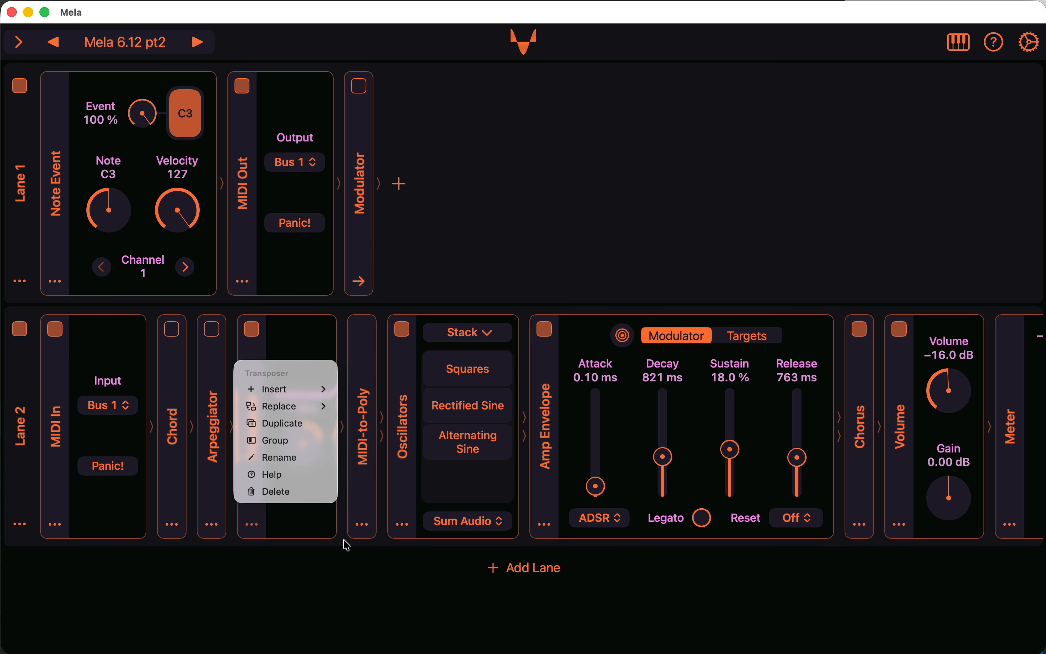
pyautogui.click(305, 492)
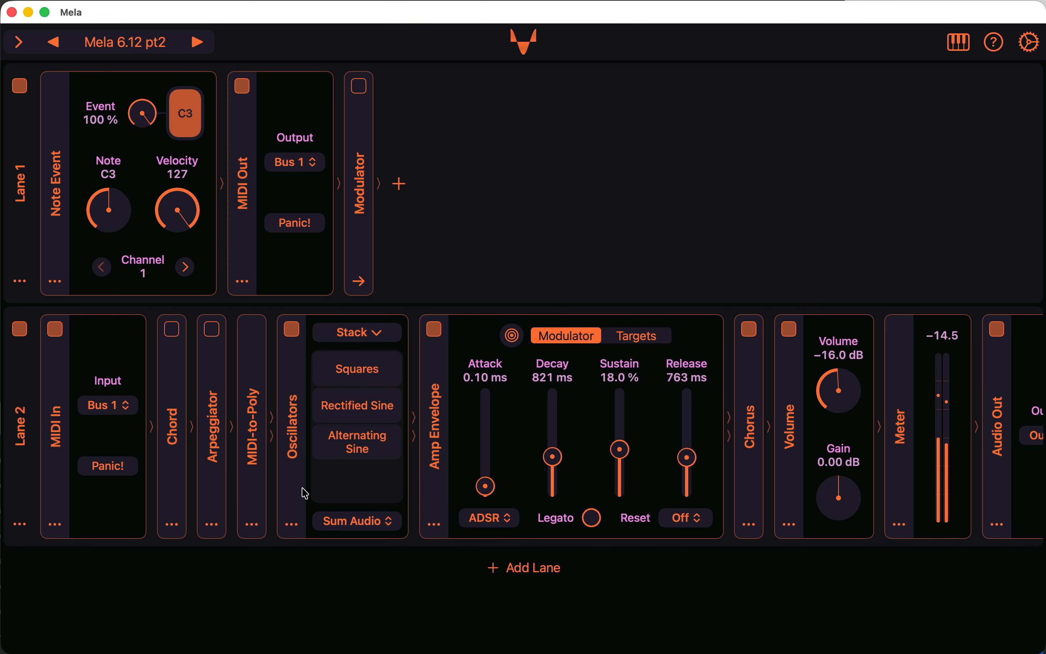
pyautogui.click(185, 121)
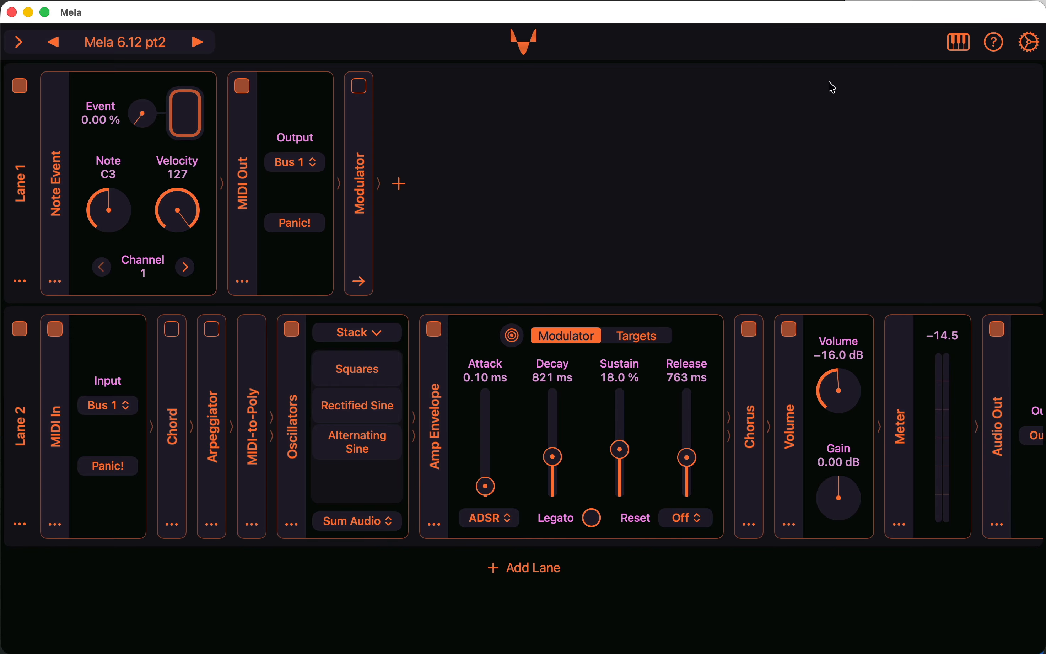
# Read the Getting Started guide through its signal, routing and modulation sections, and close it.
pyautogui.click(994, 42)
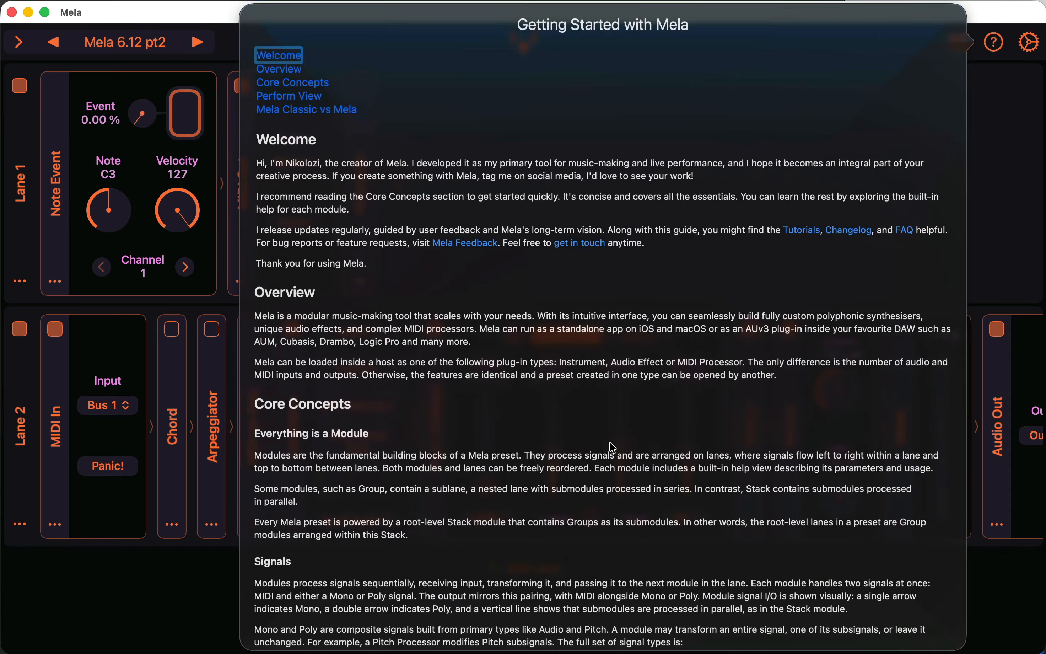
pyautogui.scroll(-15, 633, 383)
pyautogui.scroll(-10, 614, 447)
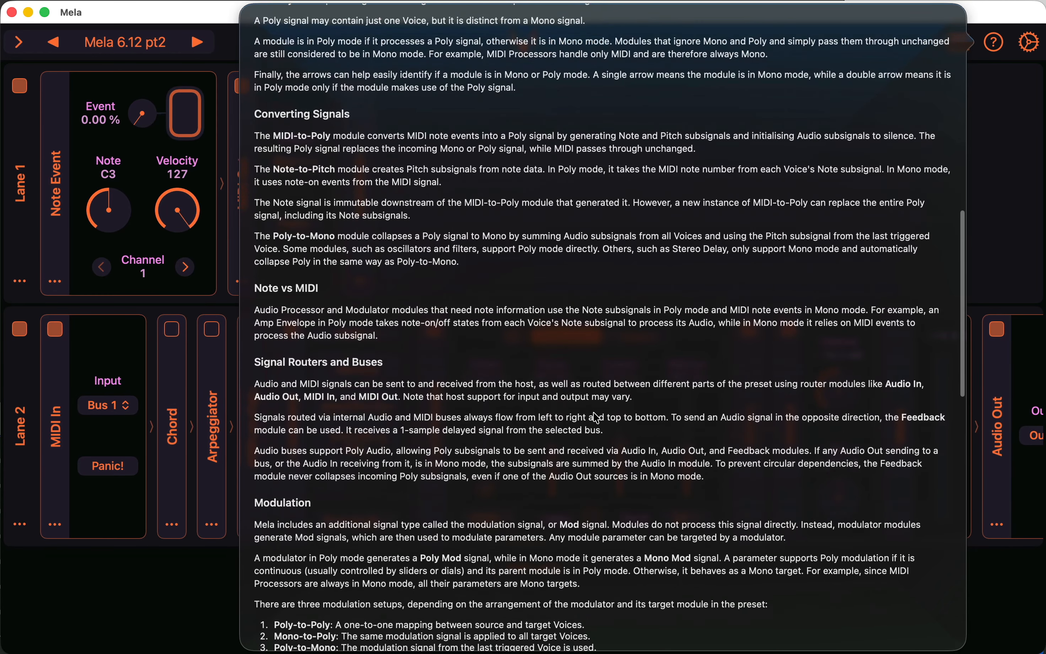
pyautogui.scroll(-5, 596, 417)
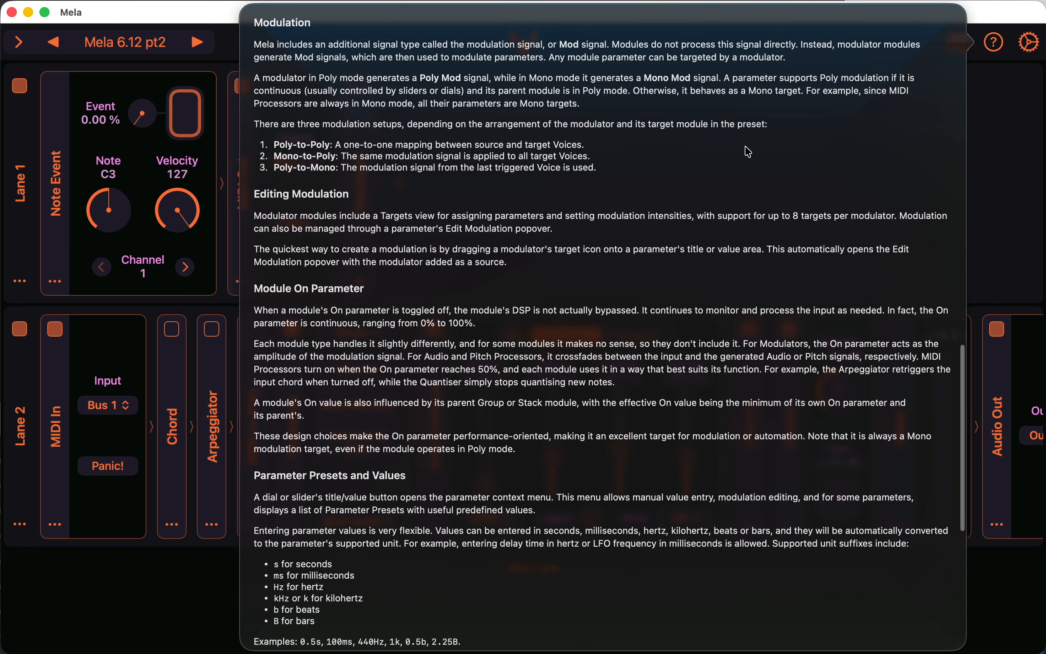
pyautogui.click(168, 621)
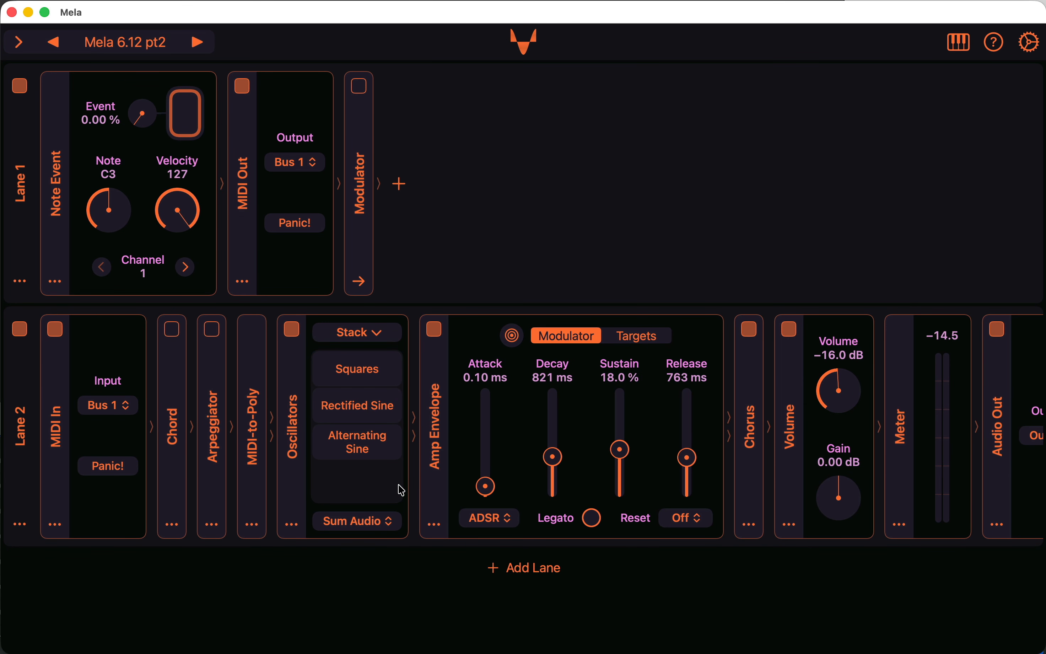
# Examine the Squares, Rectified Sine and Alternating Sine groups of the Oscillators stack and the Amp Envelope's modulation targets.
pyautogui.click(385, 446)
pyautogui.click(383, 410)
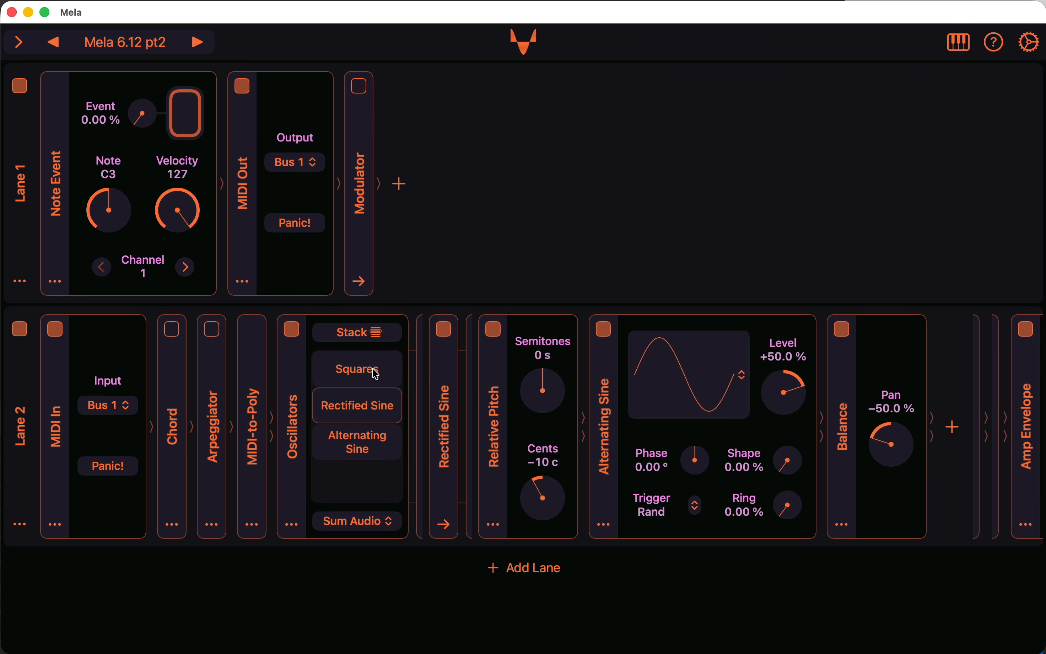
pyautogui.click(358, 369)
pyautogui.hscroll(10, 651, 425)
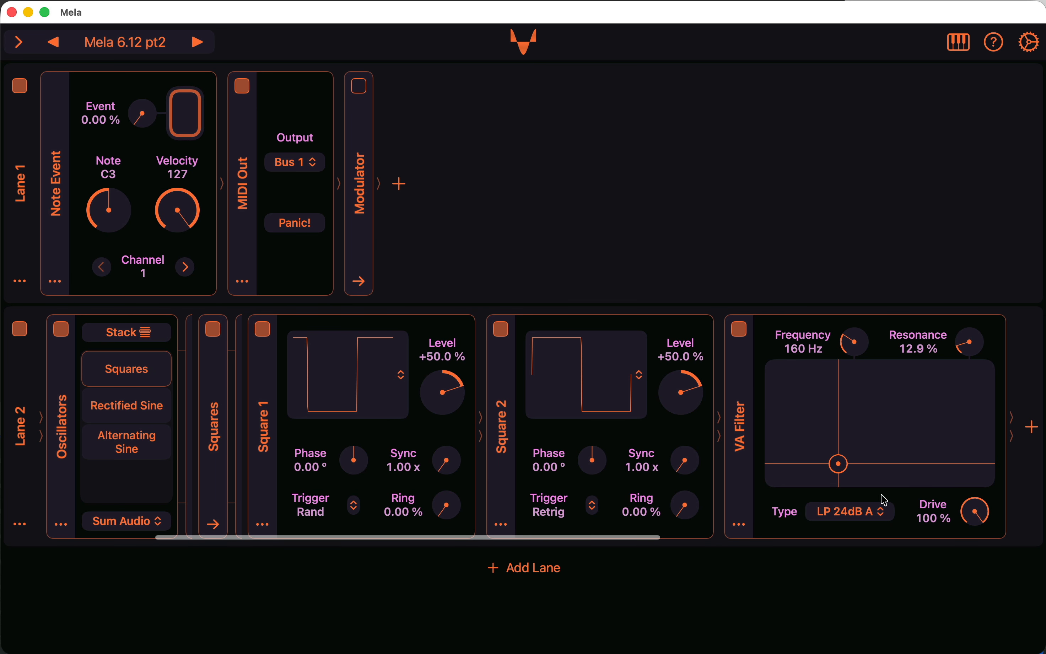
pyautogui.click(146, 416)
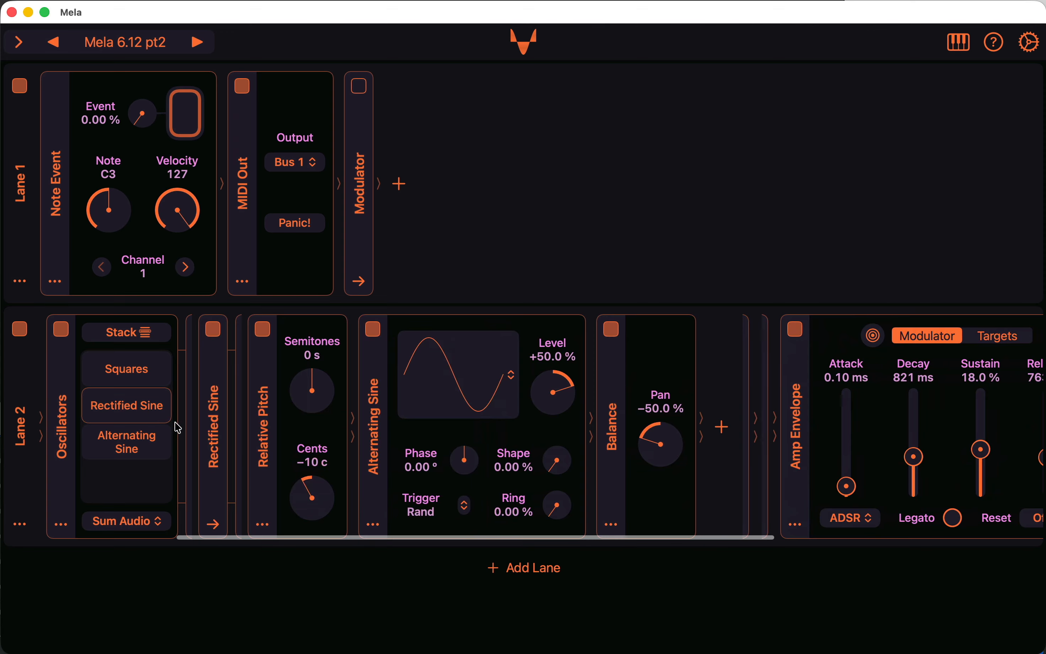
pyautogui.click(139, 452)
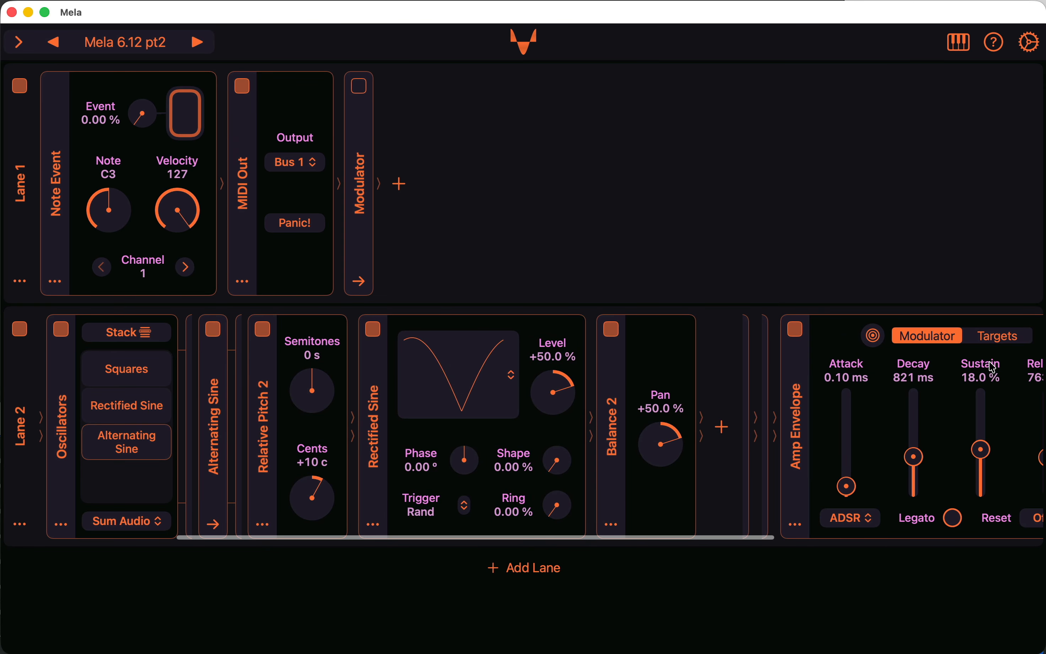
pyautogui.click(993, 337)
pyautogui.hscroll(5, 931, 391)
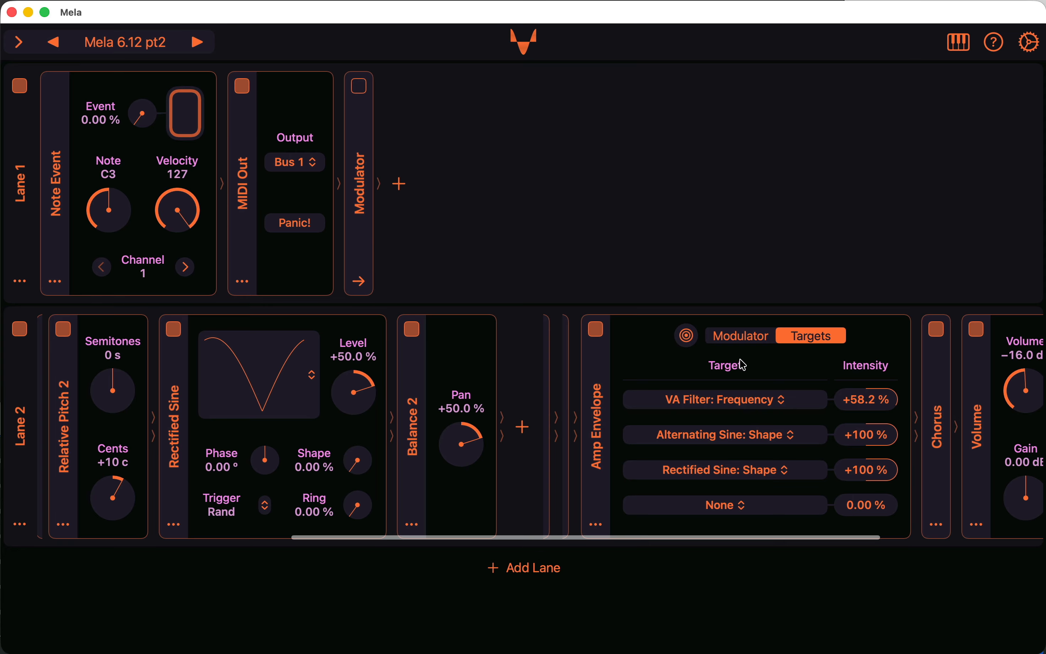
# Return the Amp Envelope to its modulator settings, and view the Squares group of the Oscillators stack as far as the VA Filter.
pyautogui.click(740, 336)
pyautogui.hscroll(-10, 496, 407)
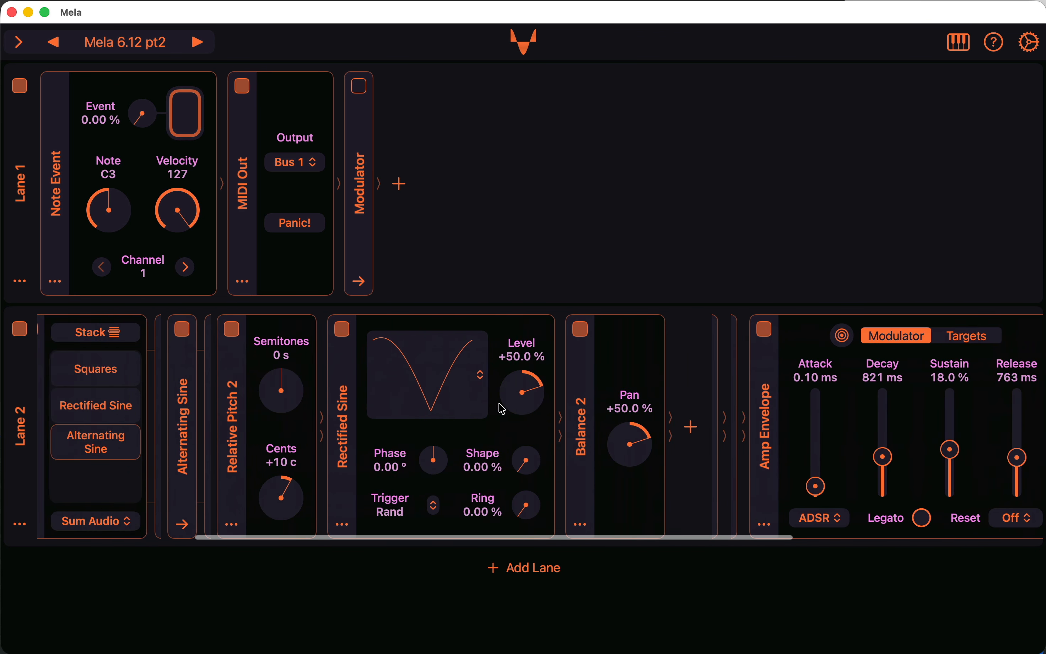
pyautogui.click(392, 381)
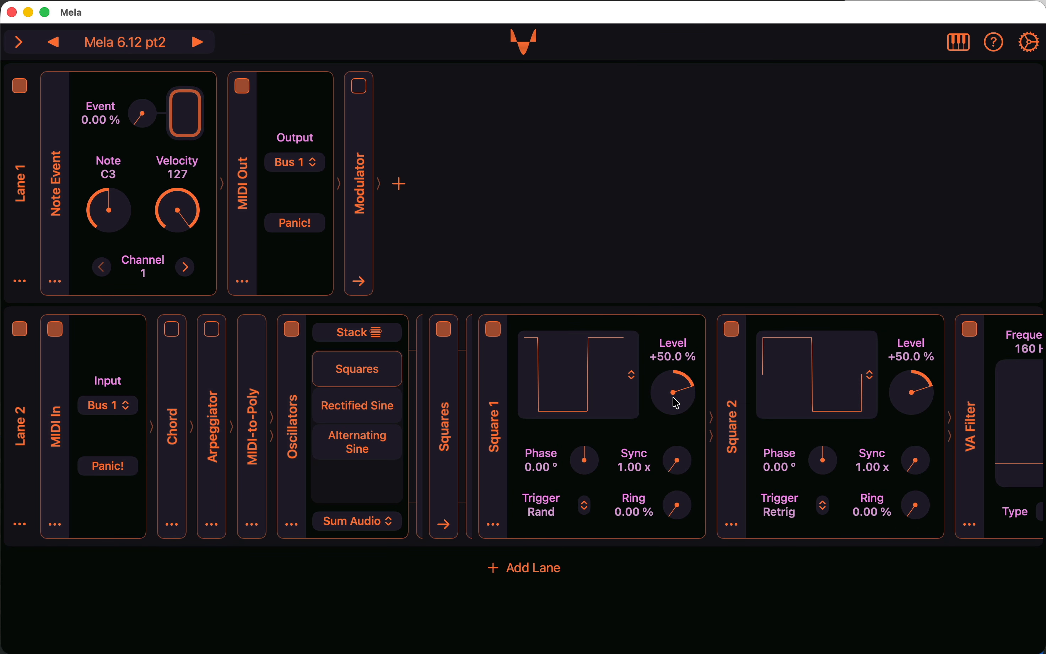
pyautogui.hscroll(5, 677, 402)
pyautogui.hscroll(3, 677, 402)
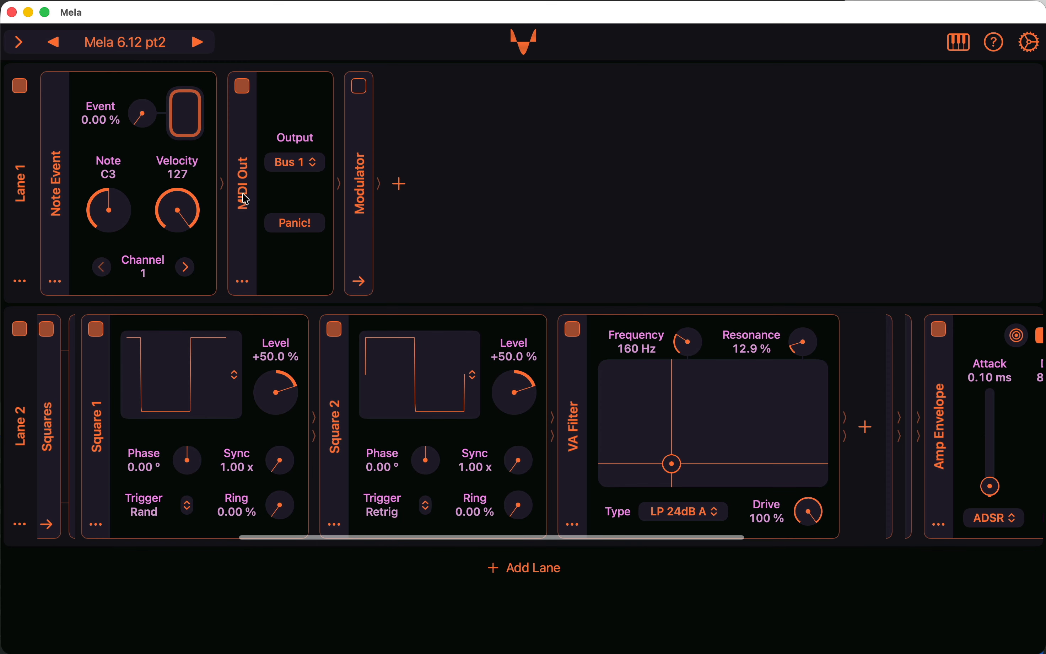
# Compare the Squares sound with the VA Filter off and on while the C3 note plays, and stop the note.
pyautogui.click(572, 328)
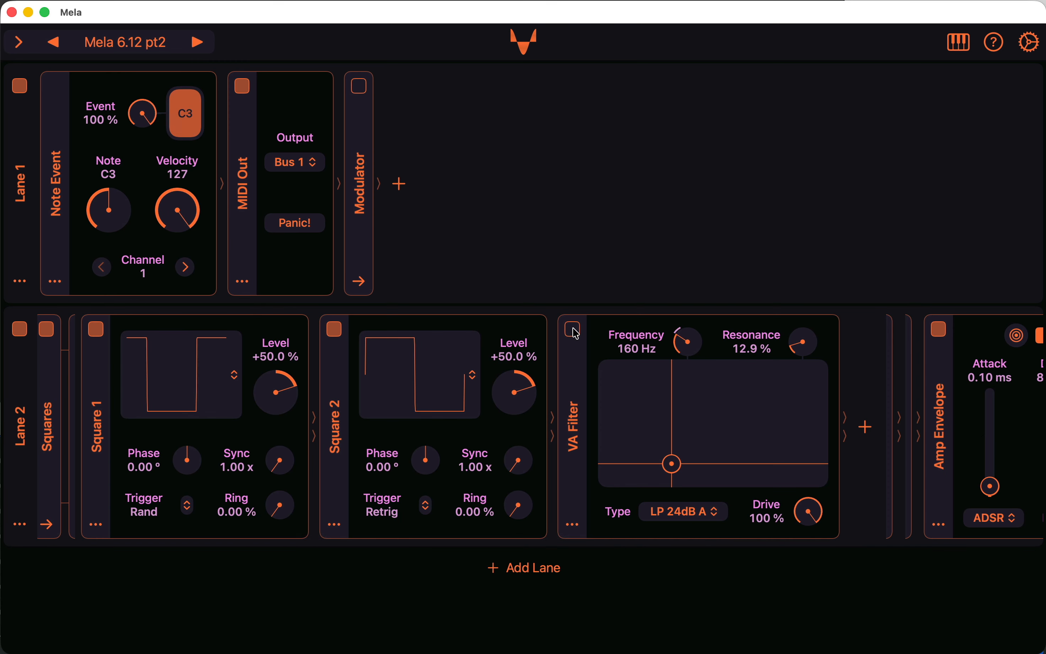
pyautogui.click(573, 328)
pyautogui.click(199, 125)
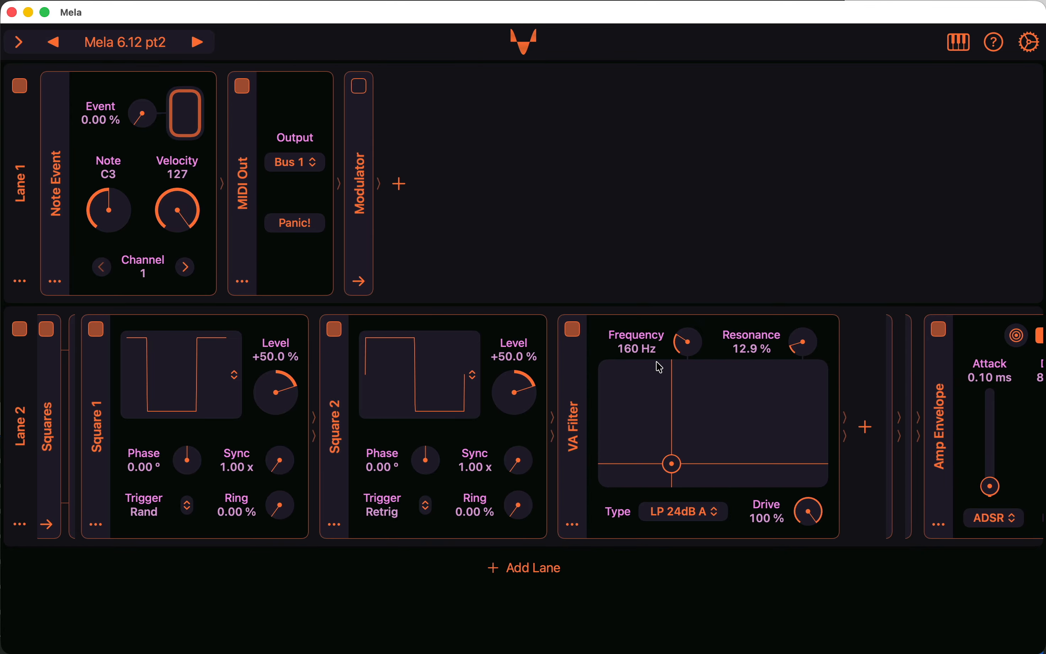
# Add a Simple LFO modulator at the end of Lane 1.
pyautogui.click(404, 193)
pyautogui.moveTo(447, 239)
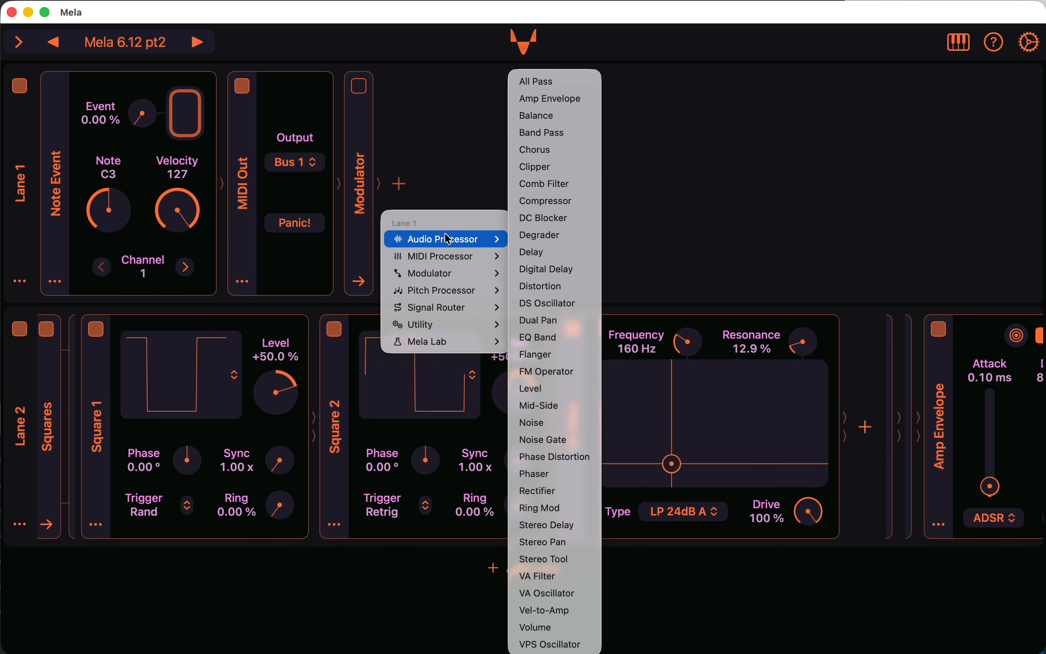
pyautogui.moveTo(470, 274)
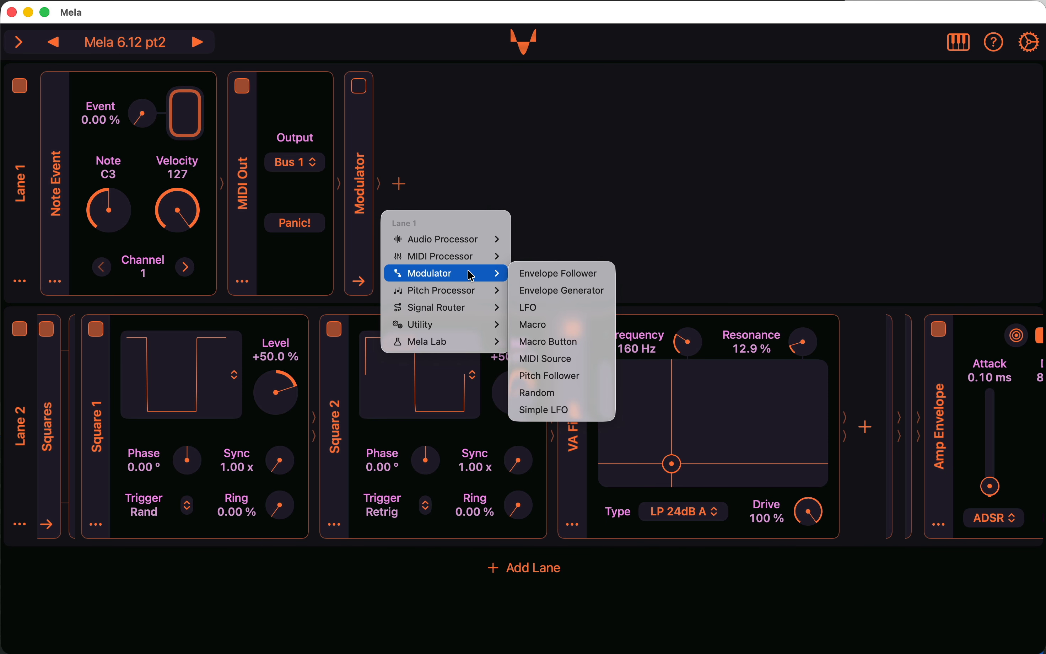
pyautogui.click(578, 410)
# Assign the Simple LFO to VA Filter: On with an intensity of −100 %.
pyautogui.click(491, 94)
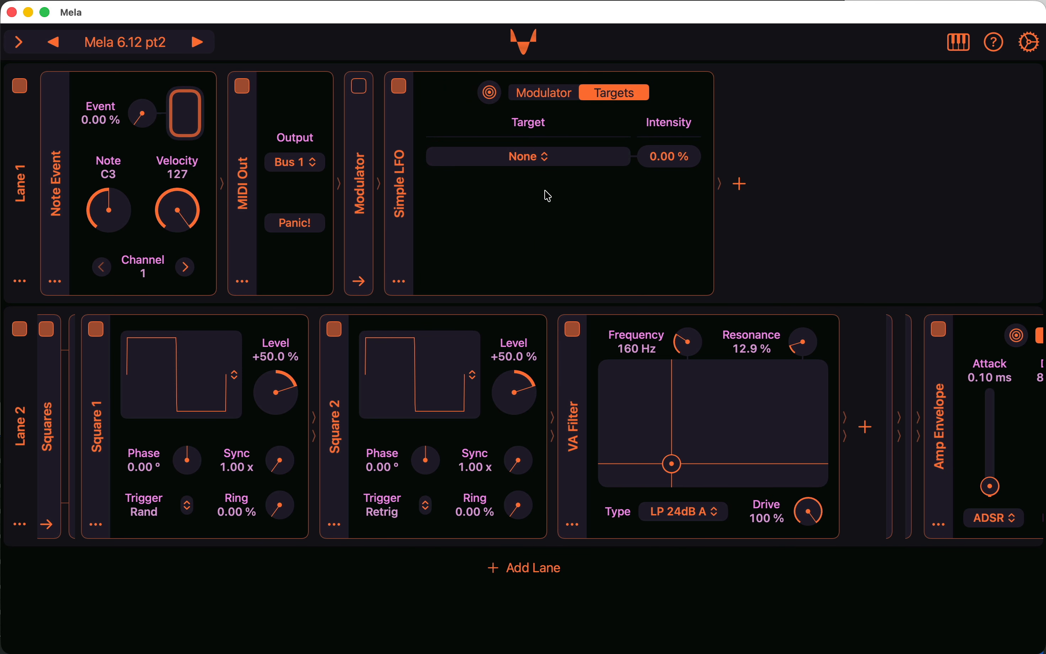
pyautogui.click(556, 161)
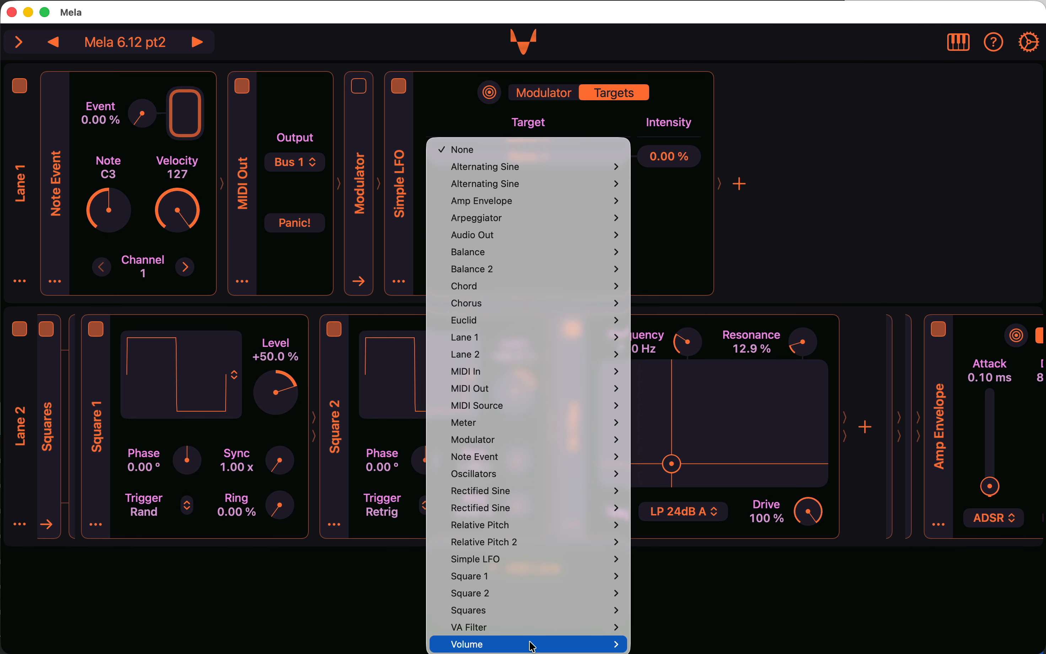
pyautogui.moveTo(532, 633)
pyautogui.click(661, 579)
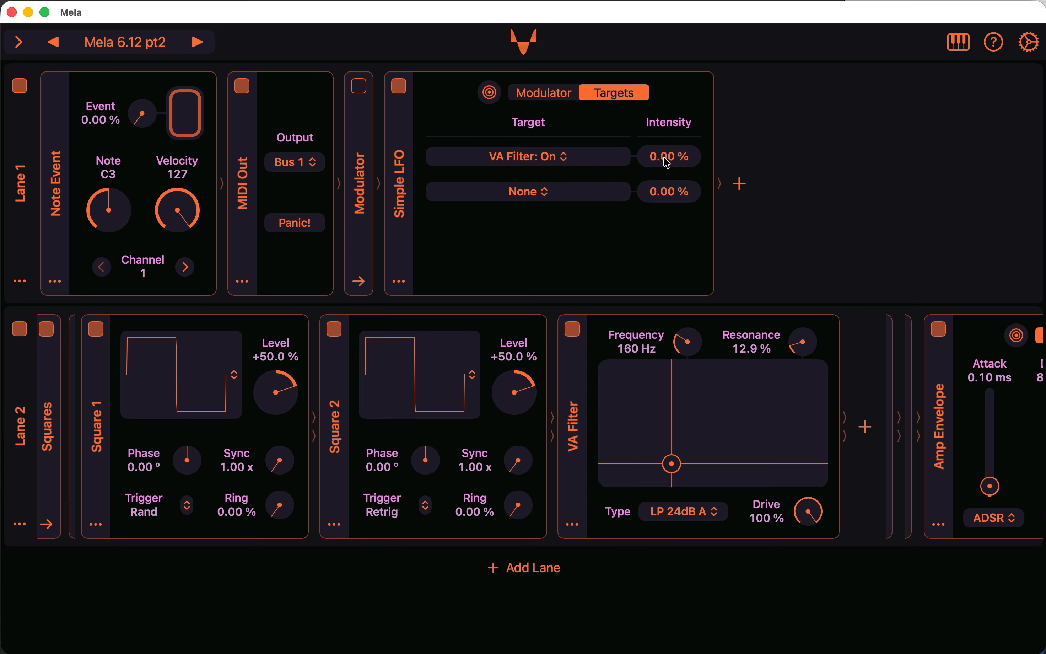
pyautogui.moveTo(668, 163); pyautogui.dragTo(639, 162)
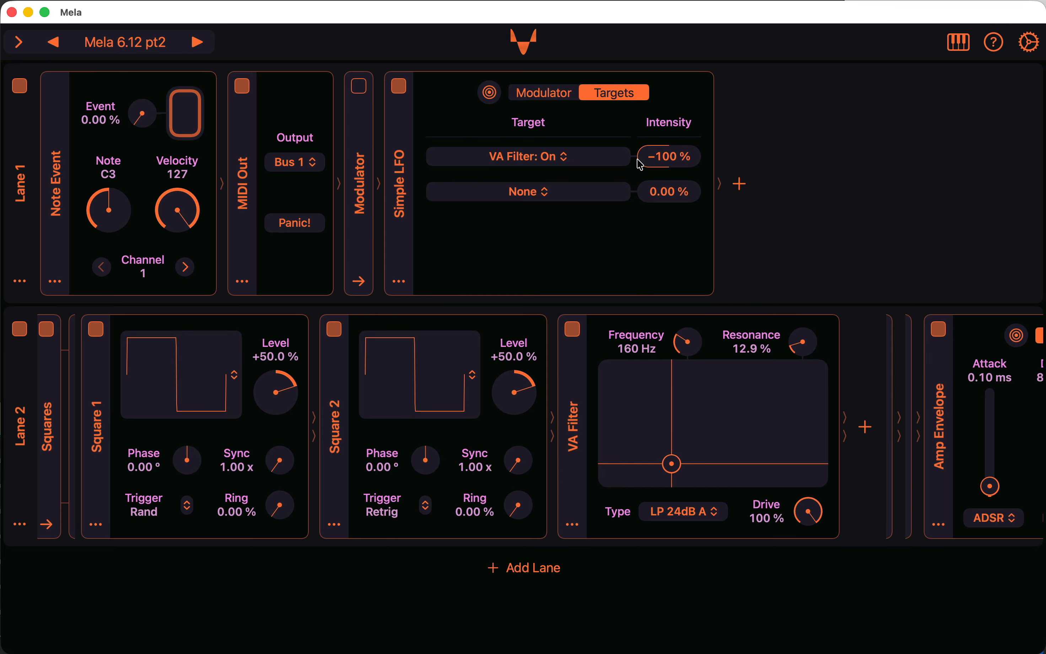
# Set the Simple LFO's waveform to Cosine.
pyautogui.click(559, 93)
pyautogui.click(469, 152)
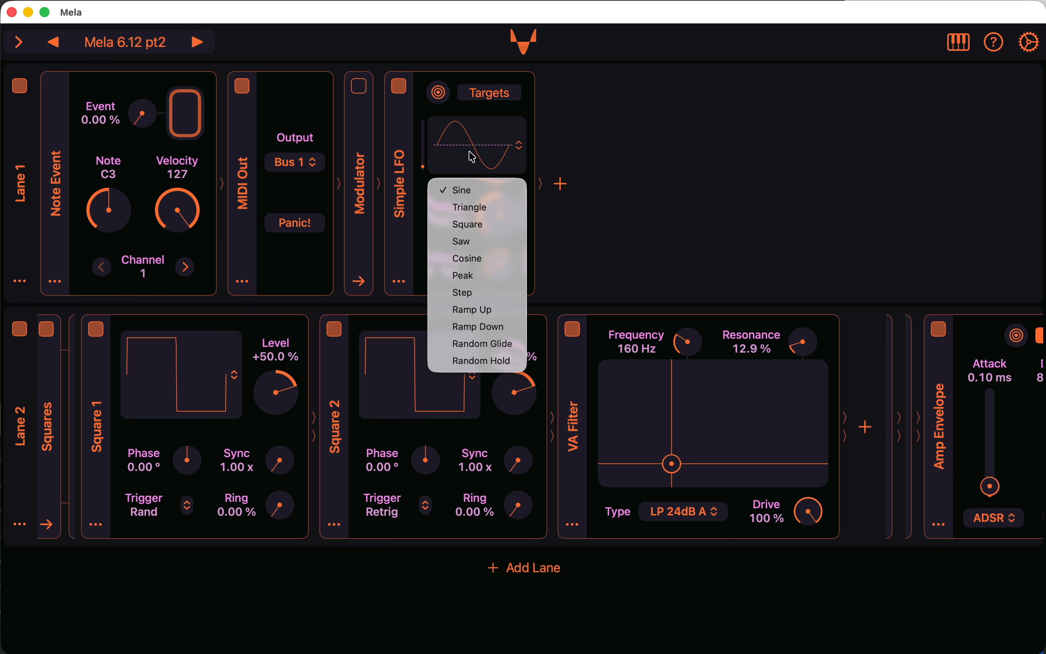
pyautogui.click(492, 258)
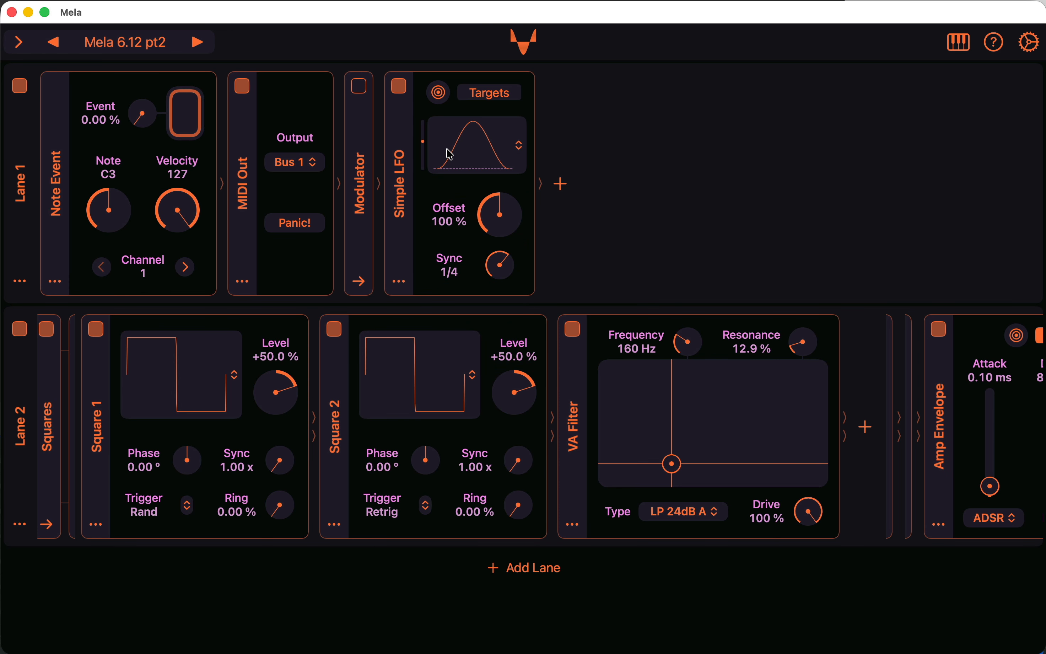
# Set the Simple LFO to Free sync at a rate of 0.53 Hz while the C3 note plays, and stop the note.
pyautogui.click(177, 126)
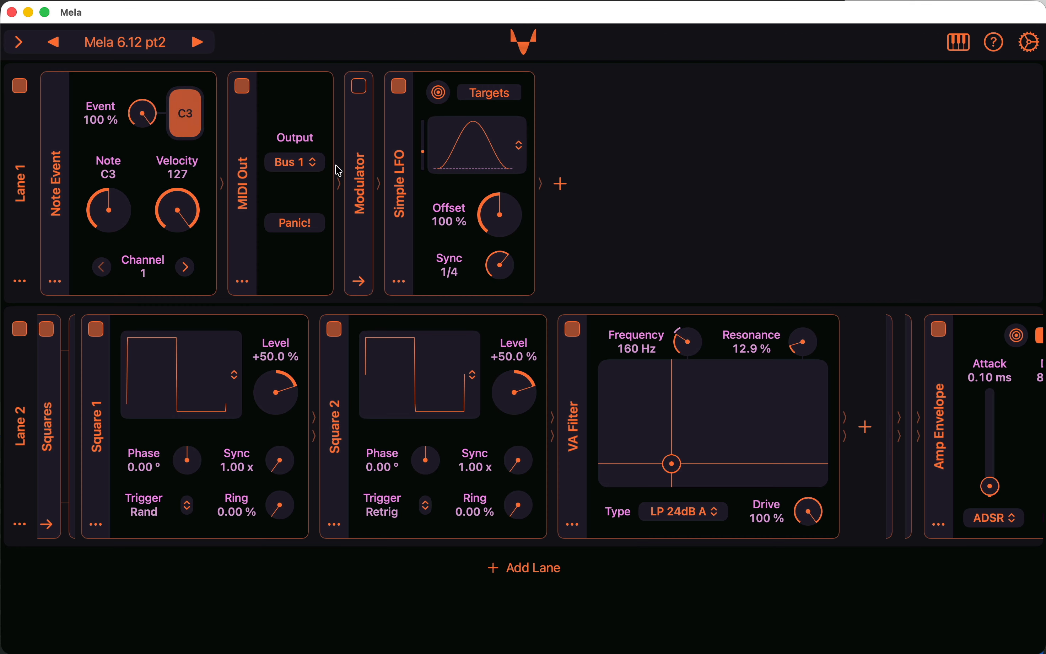
pyautogui.moveTo(503, 250); pyautogui.dragTo(503, 374)
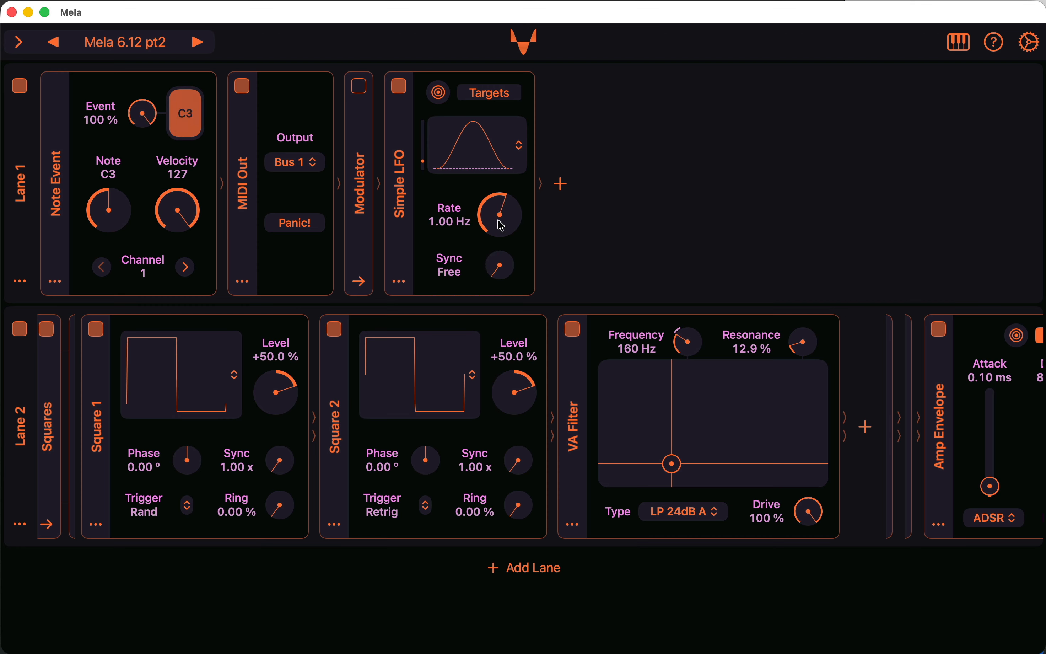
pyautogui.moveTo(501, 225)
pyautogui.mouseDown()
pyautogui.moveTo(495, 169)
pyautogui.moveTo(496, 235)
pyautogui.mouseUp()
pyautogui.click(187, 114)
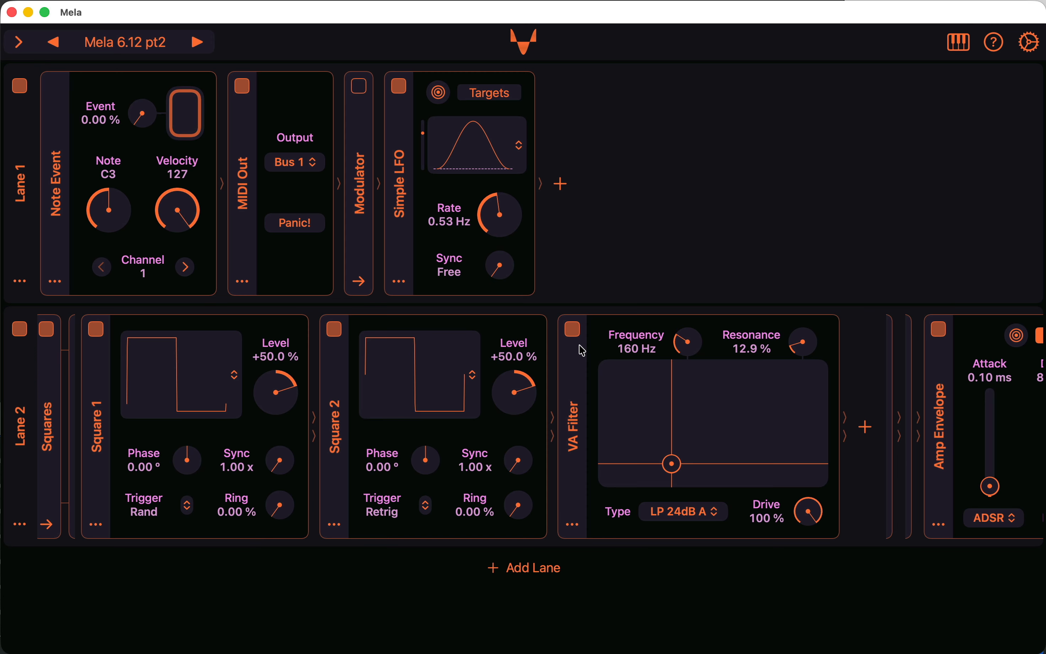
# Disable and collapse the Simple LFO in Lane 1, and switch the Oscillators stack in Lane 2 to its serial display of all groups.
pyautogui.click(401, 92)
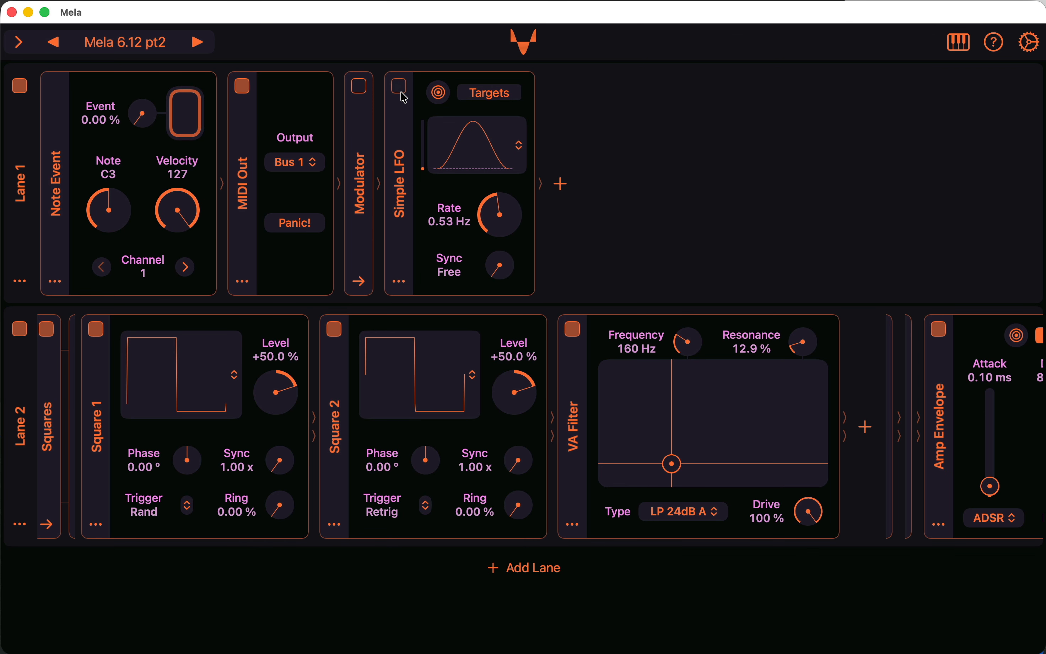
pyautogui.click(407, 168)
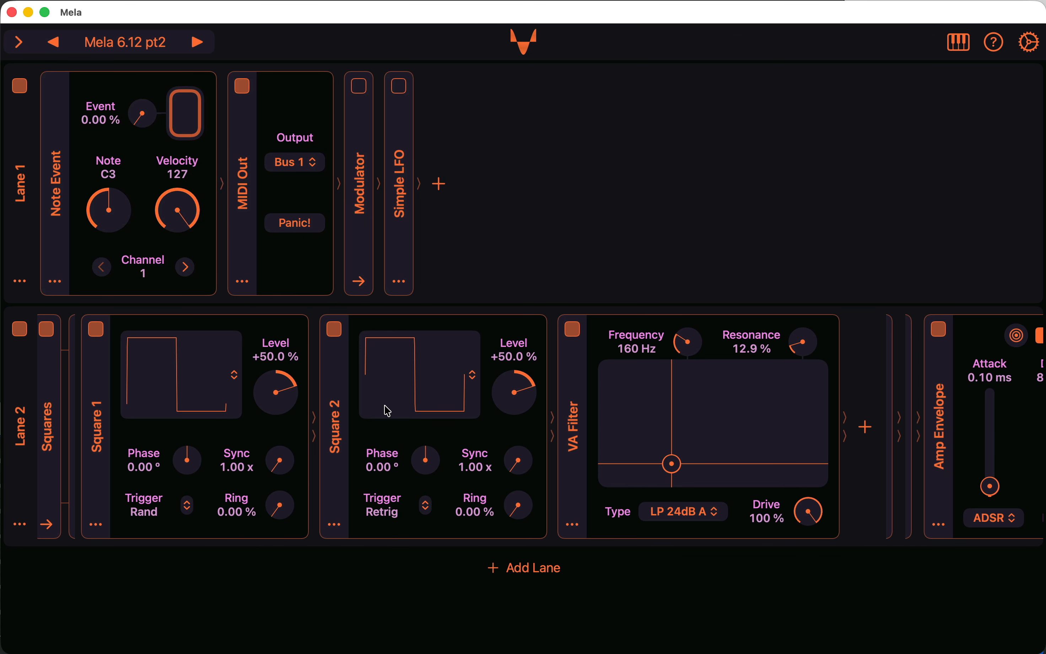
pyautogui.hscroll(-10, 388, 411)
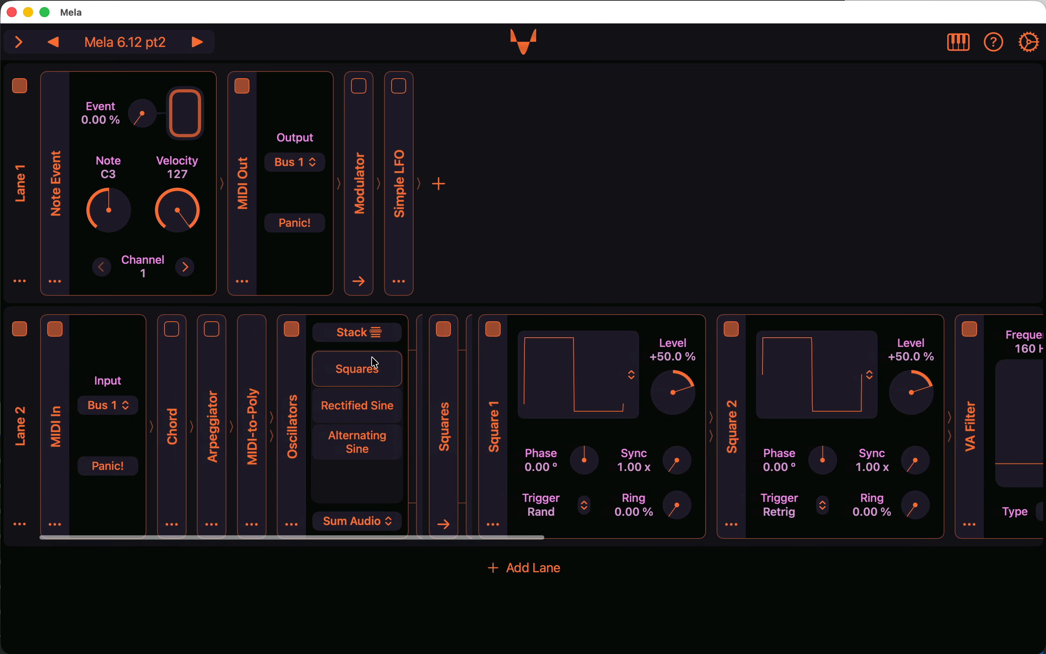
pyautogui.click(371, 335)
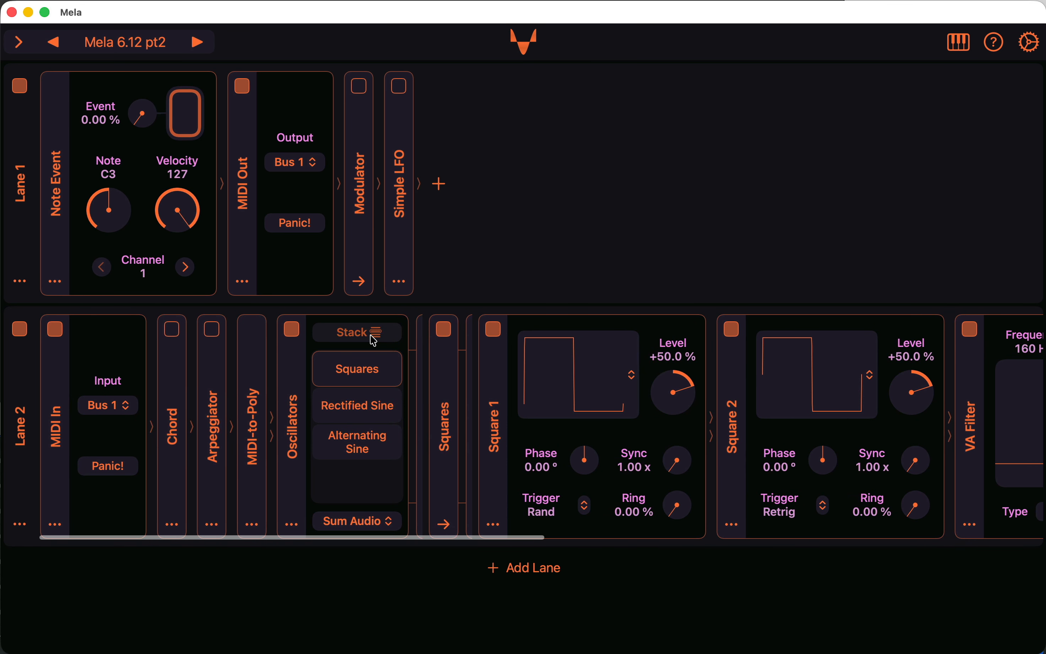
# Enable and expand the Chord and Arpeggiator modules in Lane 2.
pyautogui.click(182, 391)
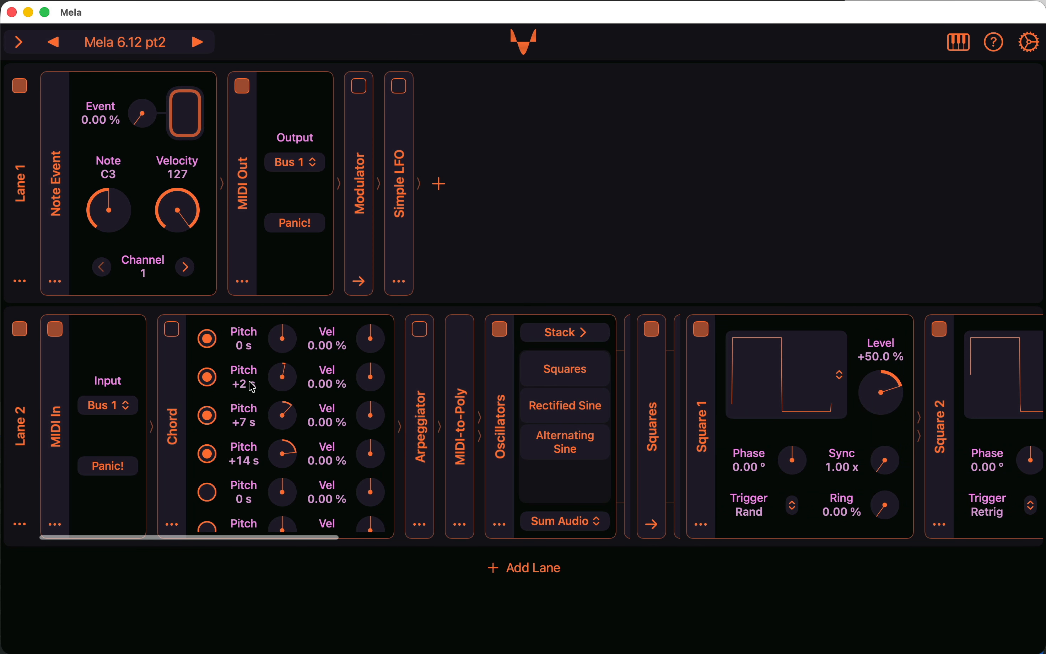
pyautogui.click(173, 331)
pyautogui.click(418, 334)
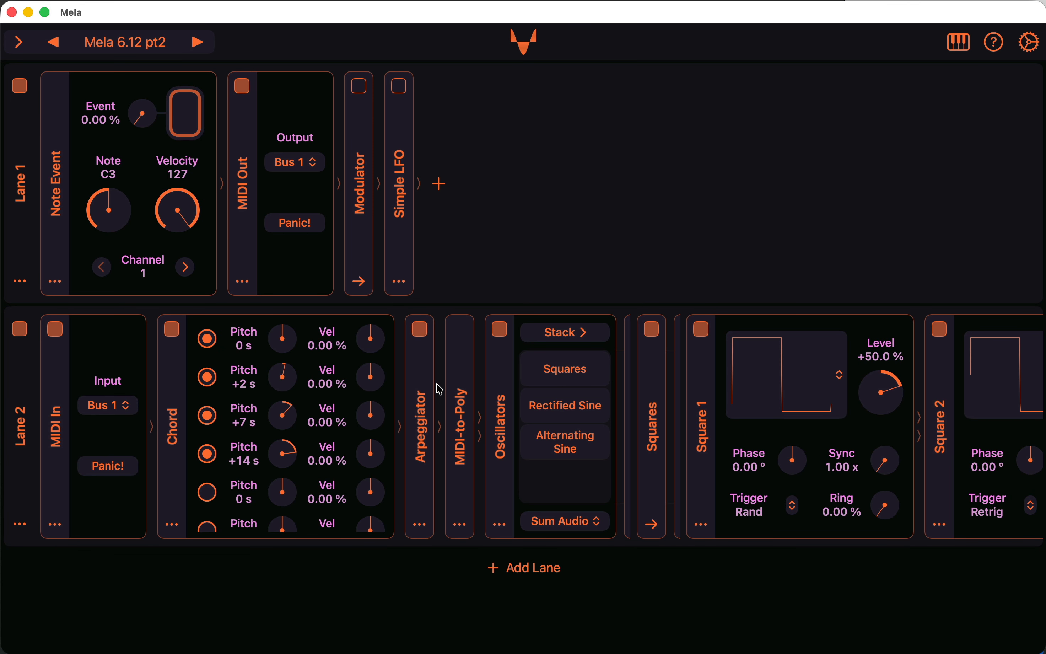
pyautogui.click(431, 402)
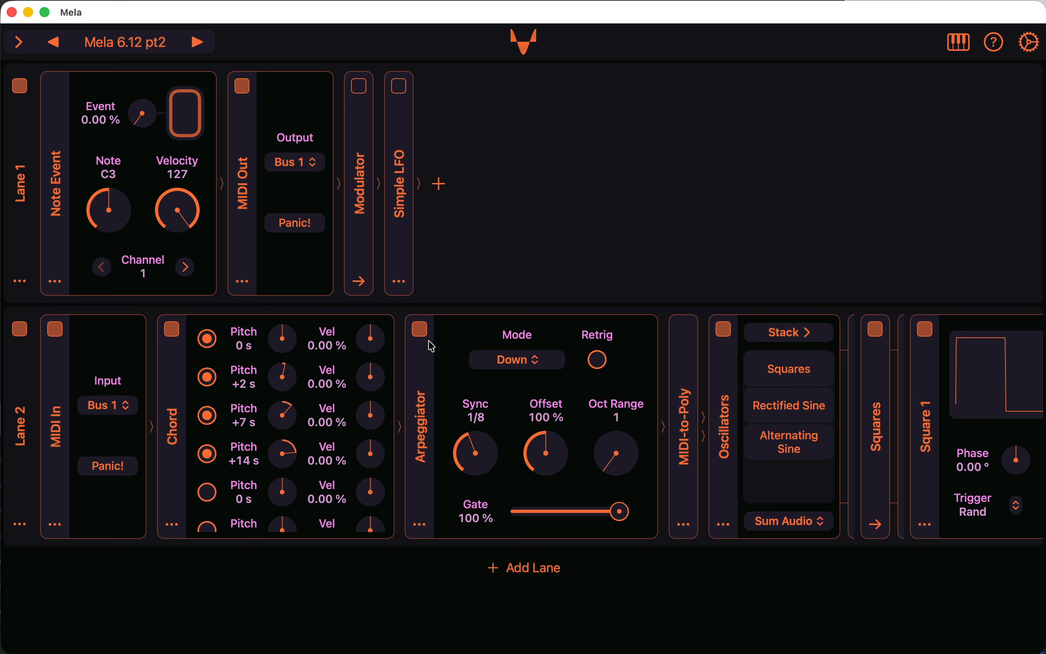
# Compare the chord with the Arpeggiator on and off while the C3 note plays, leave the Arpeggiator enabled, and stop the note.
pyautogui.click(190, 126)
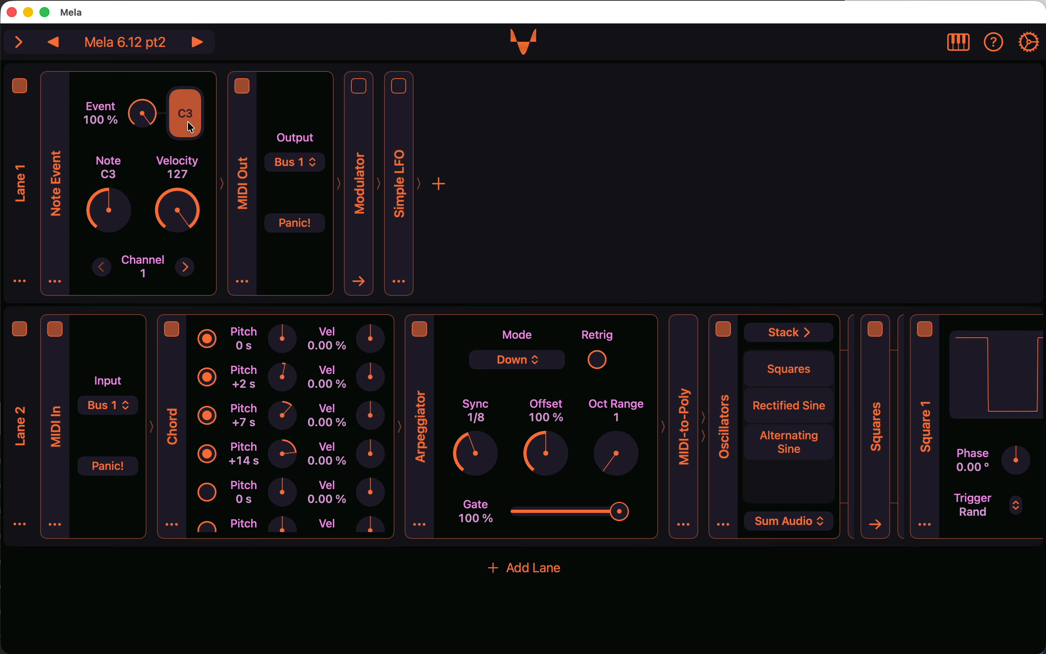
pyautogui.click(420, 329)
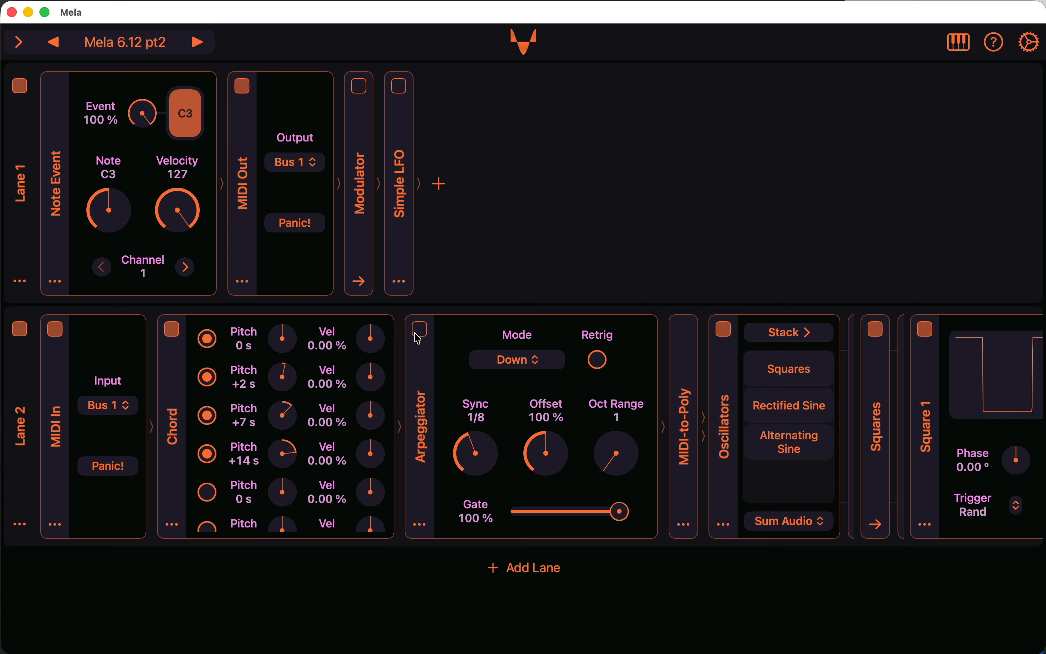
pyautogui.click(421, 331)
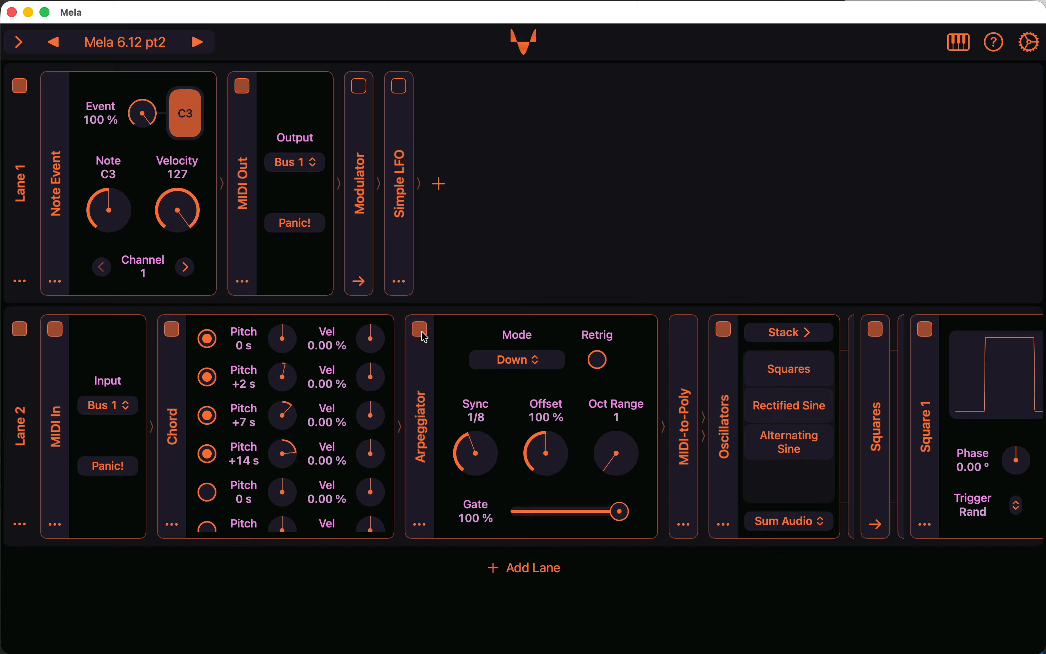
pyautogui.click(423, 332)
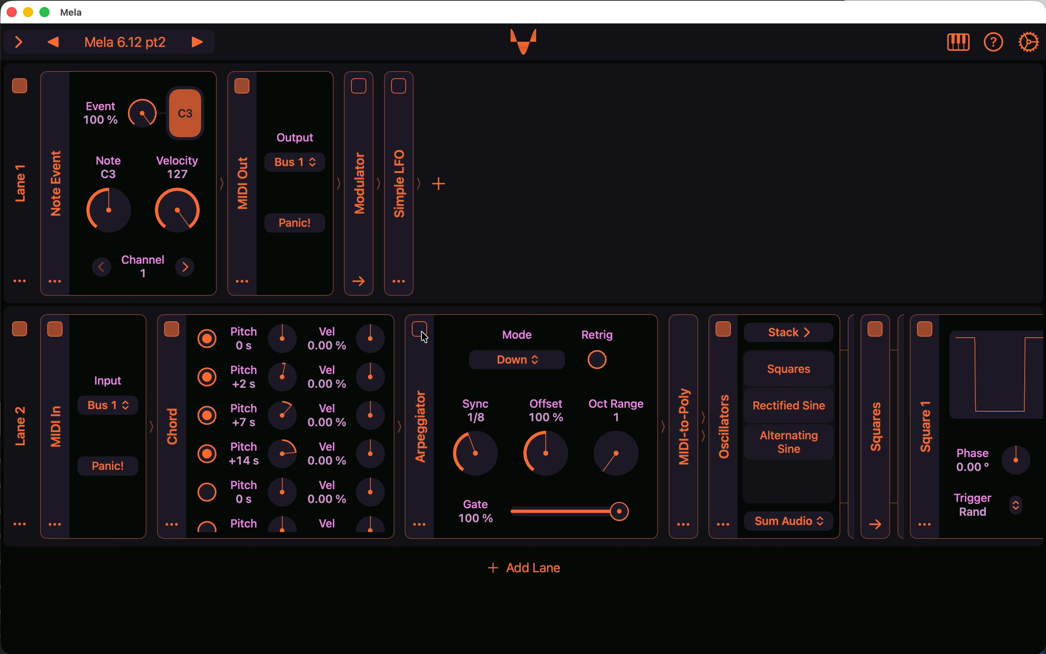
pyautogui.click(422, 332)
pyautogui.click(192, 124)
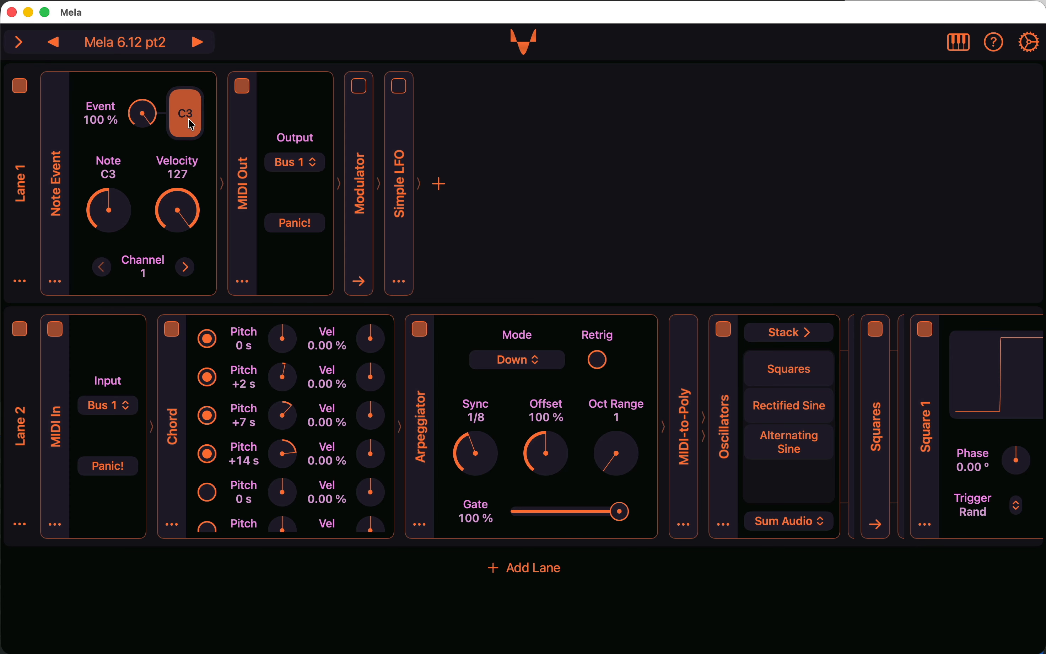
# Expand the Modulator group in Lane 1, inspect the MIDI Source's targets and intensities, and return to its modulator settings.
pyautogui.click(365, 224)
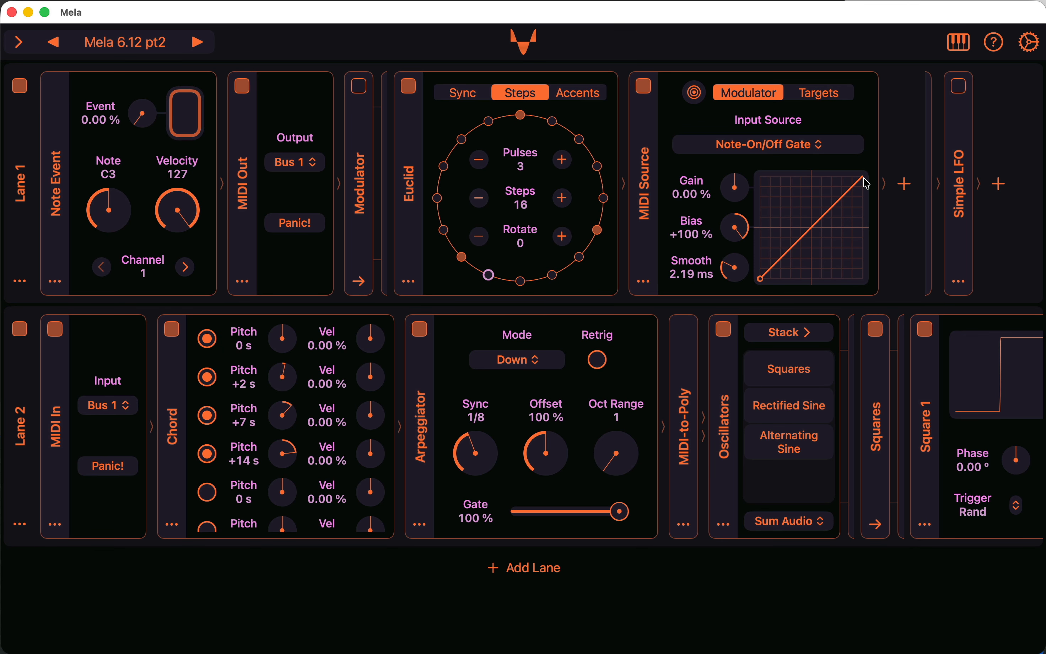
pyautogui.click(822, 94)
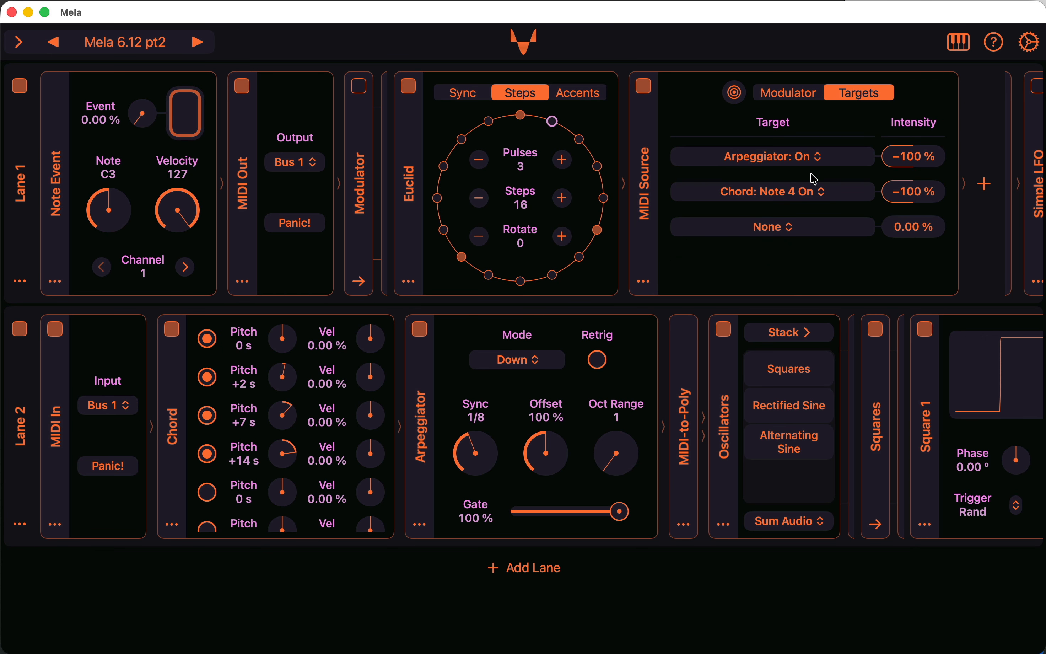
pyautogui.hscroll(3, 814, 179)
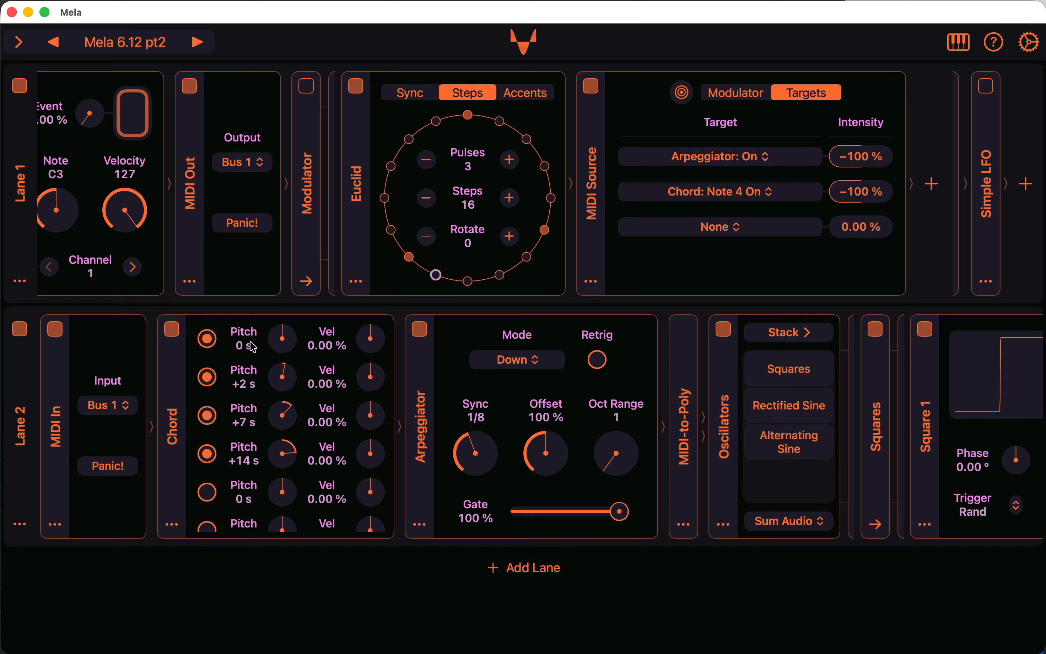
pyautogui.click(734, 92)
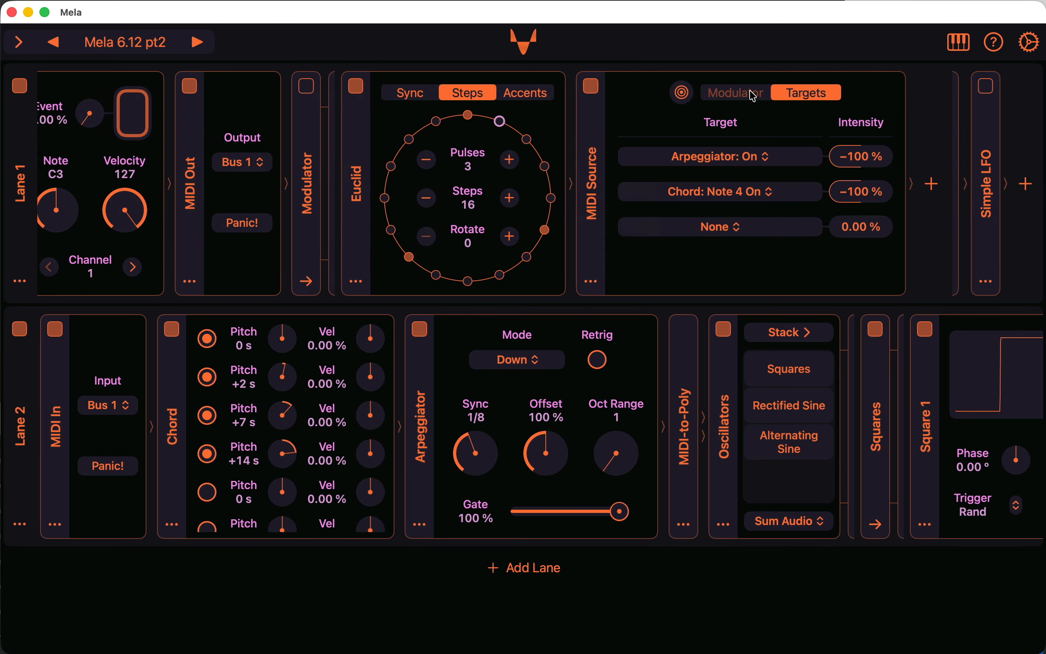
# Enable the Modulator group in Lane 1 and start the C3 note to audition it.
pyautogui.click(359, 86)
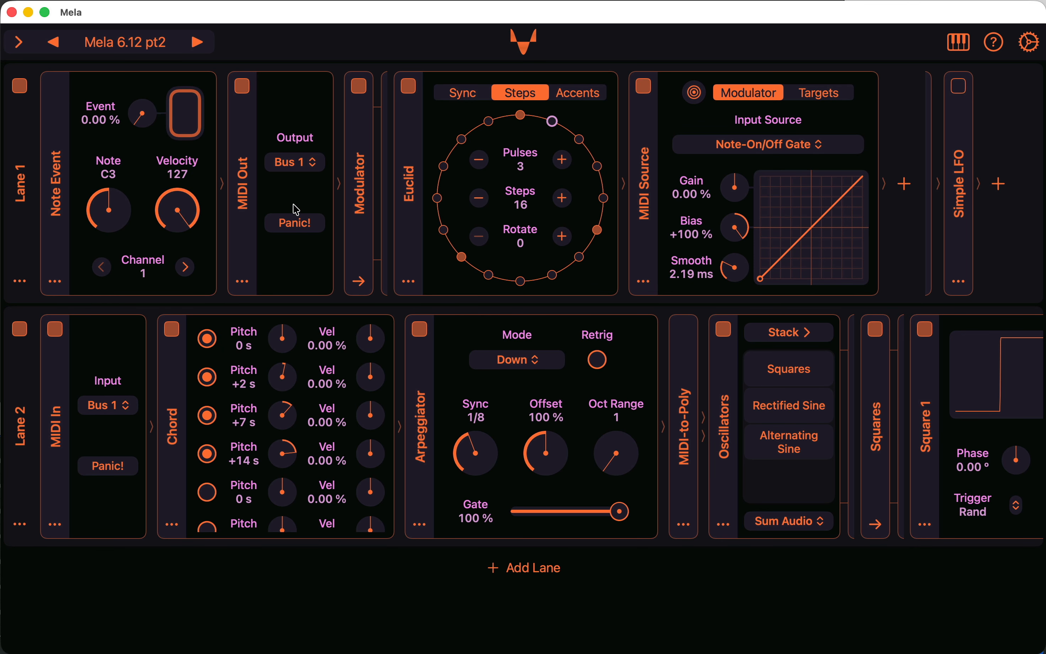
pyautogui.click(187, 121)
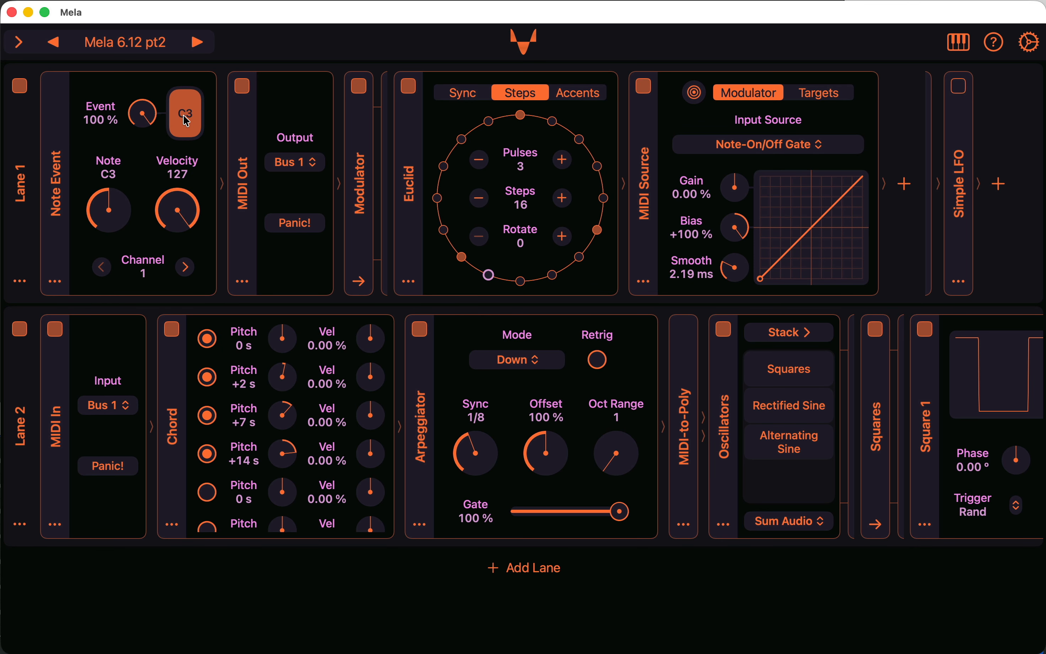